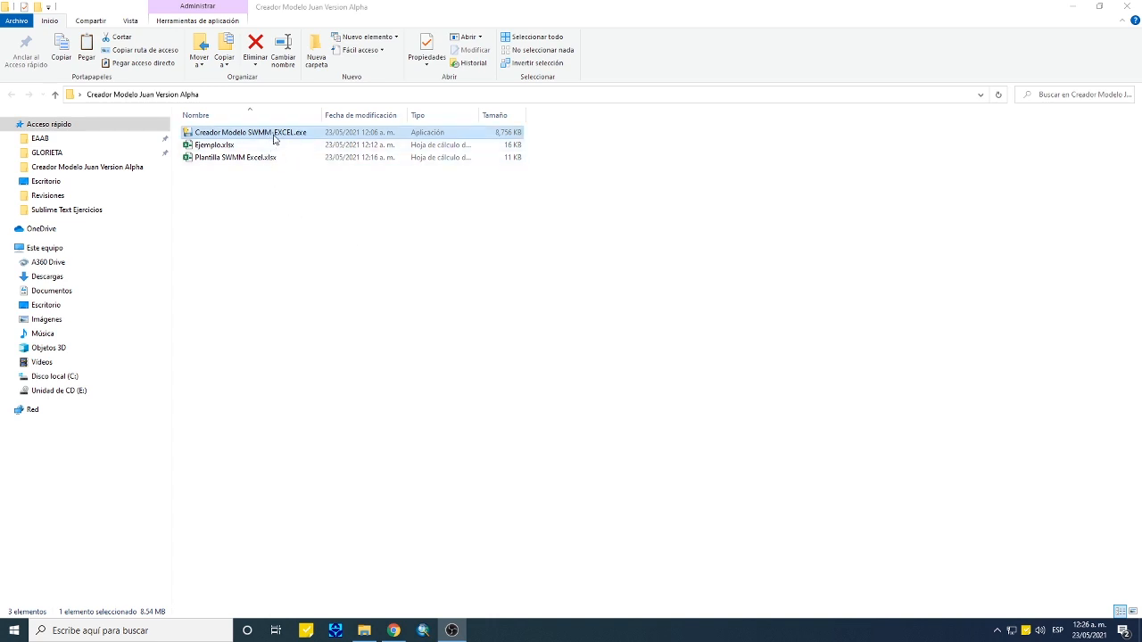
# Launch Creador Modelo SWMM-EXCEL.exe and move its window clear of the file list.
pyautogui.click(266, 160)
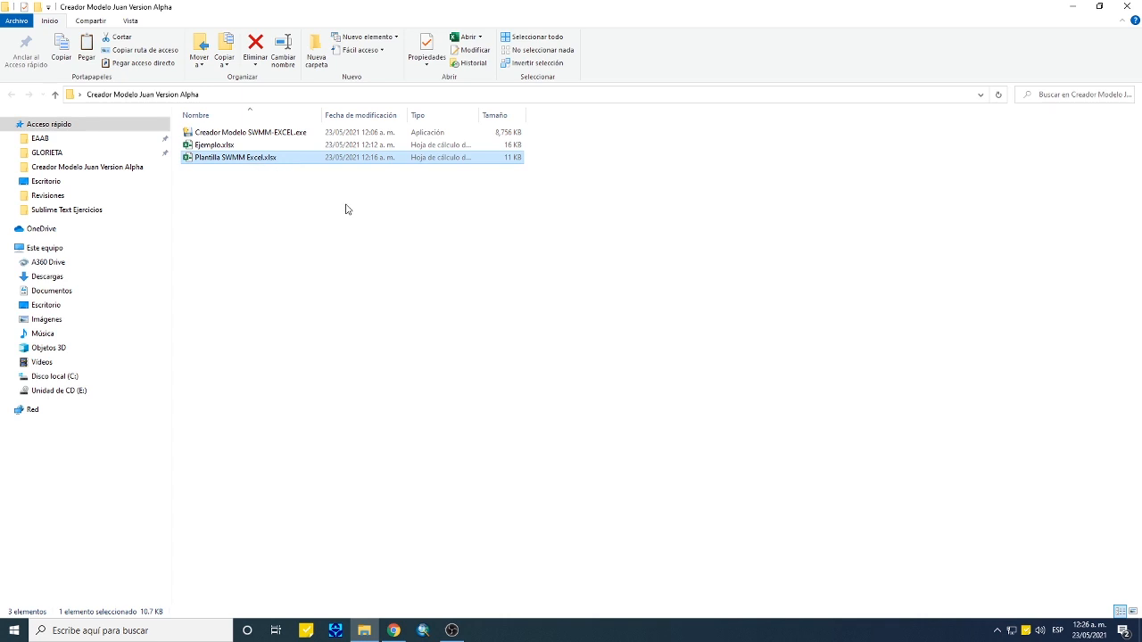
pyautogui.doubleClick(274, 136)
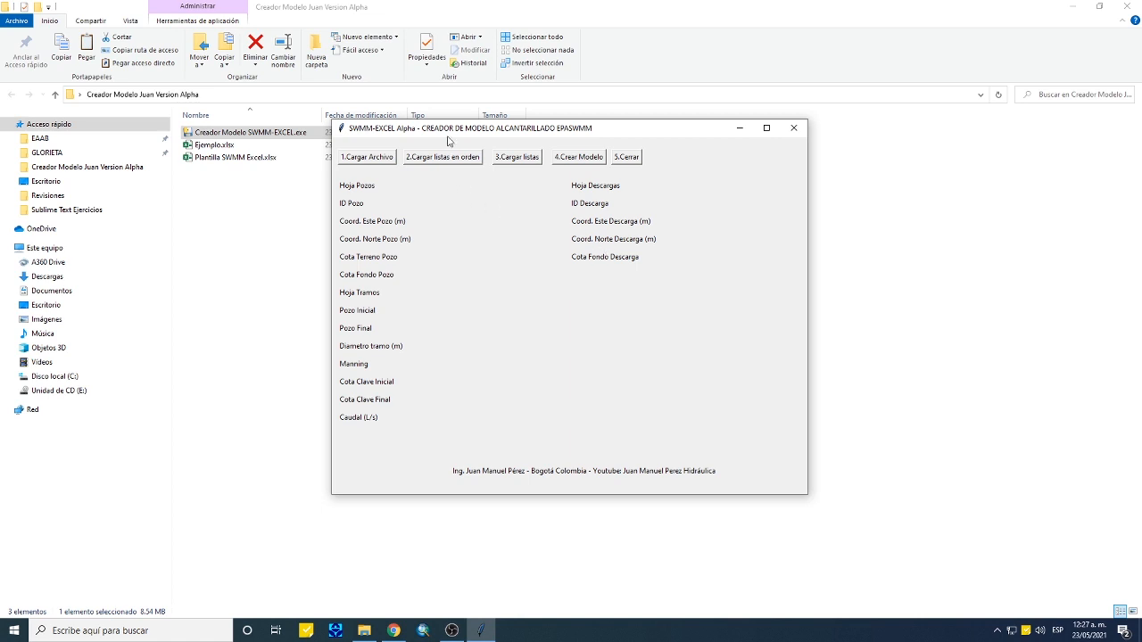
pyautogui.moveTo(449, 130); pyautogui.dragTo(585, 109)
# Open the example workbook Ejemplo.xlsx in Excel.
pyautogui.click(224, 146)
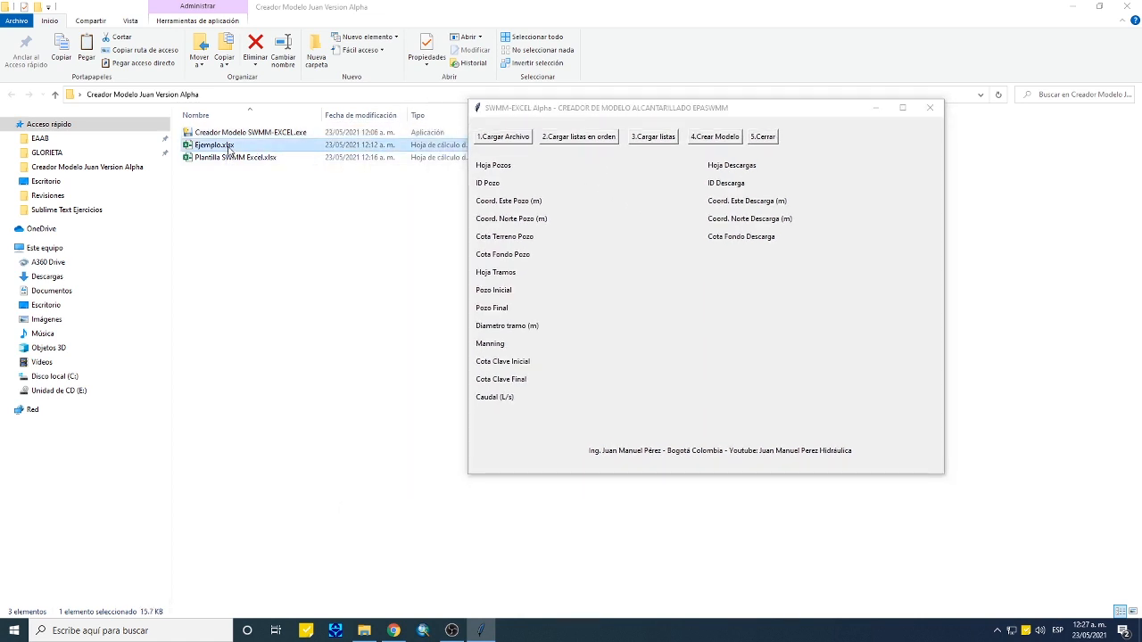
pyautogui.doubleClick(228, 149)
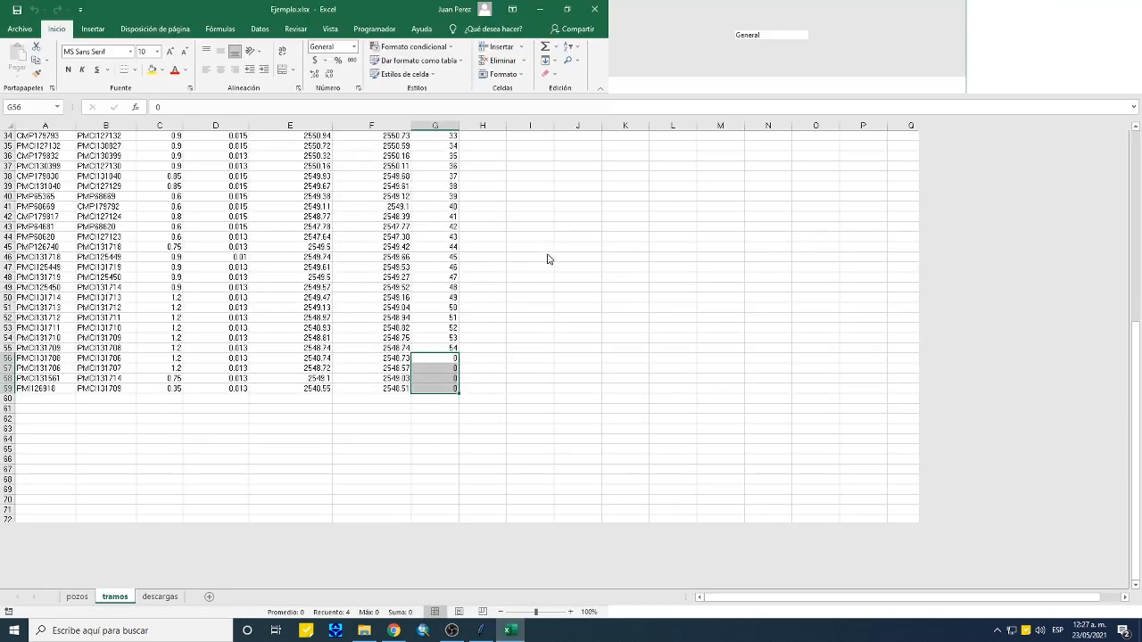
pyautogui.scroll(11, 437, 400)
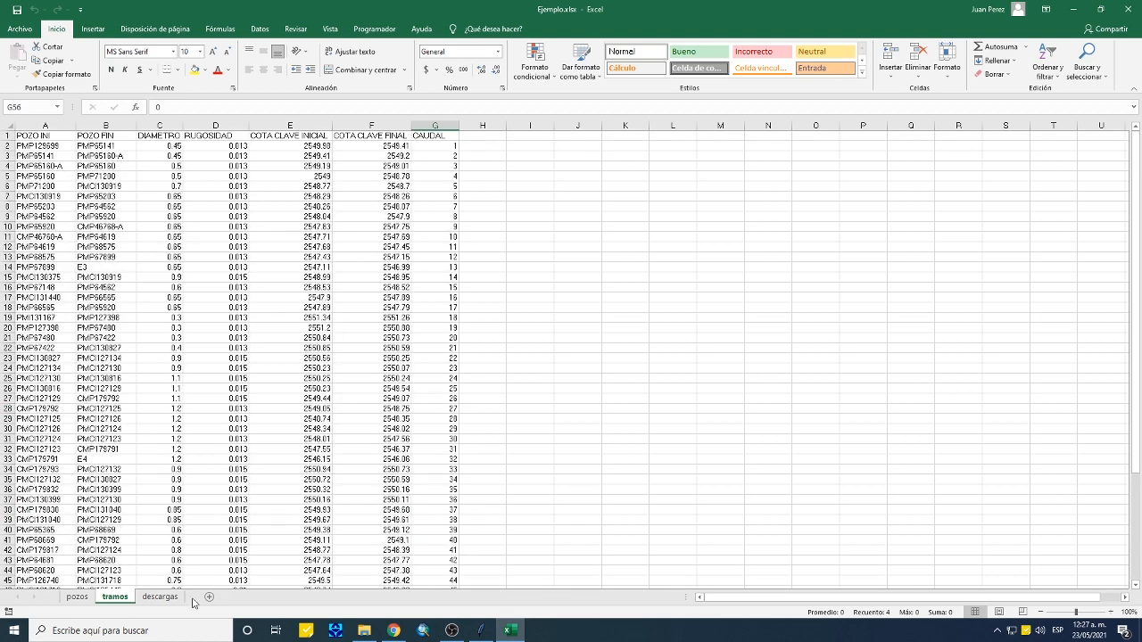
# Look through the pozos, tramos and descargas sheets to see how the workbook's network data is organised.
pyautogui.click(77, 601)
pyautogui.scroll(13, 296, 318)
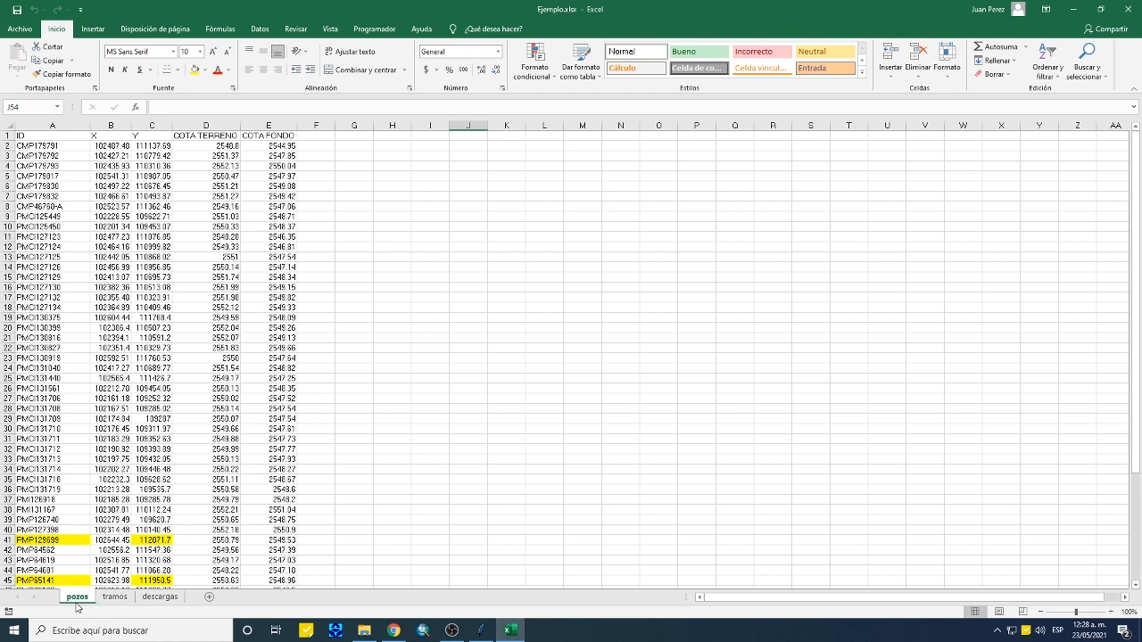
pyautogui.click(107, 599)
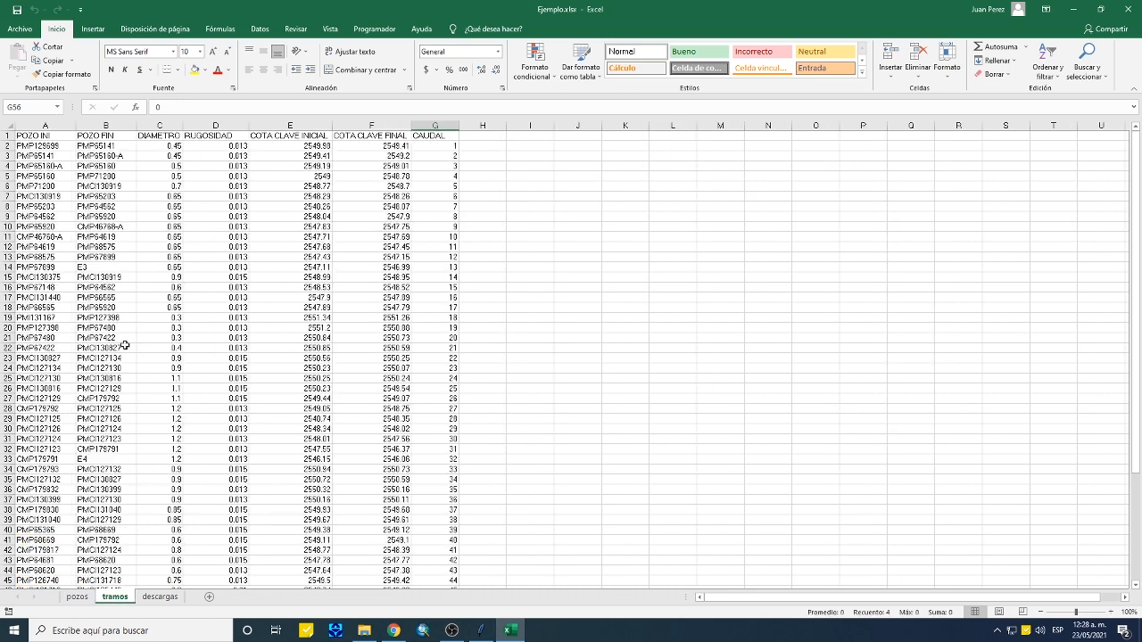
pyautogui.click(165, 597)
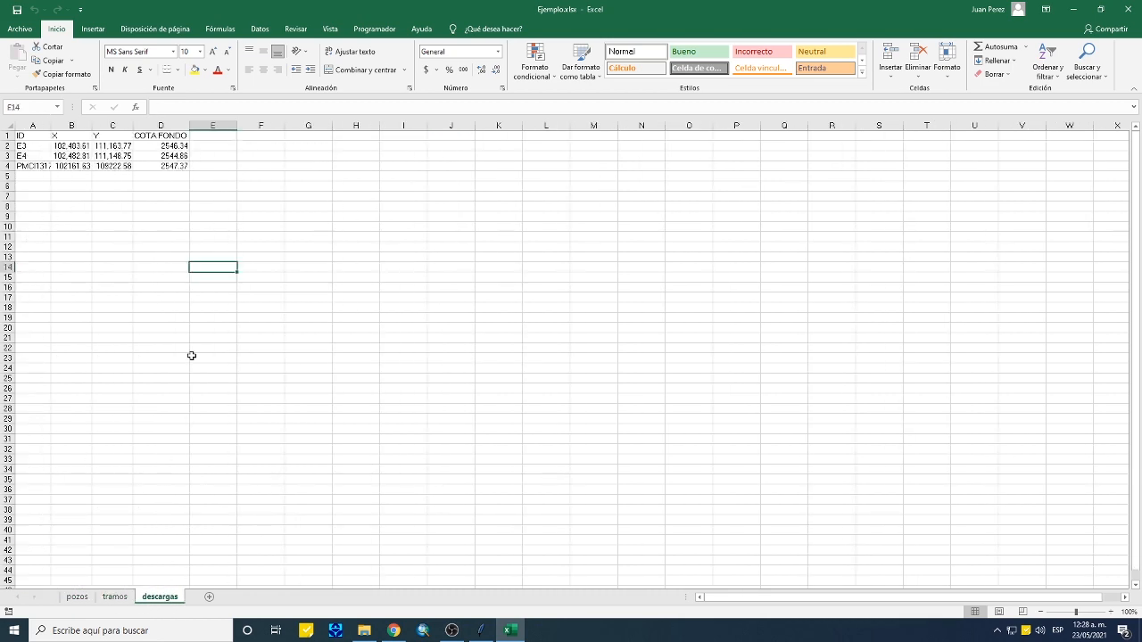
pyautogui.click(86, 598)
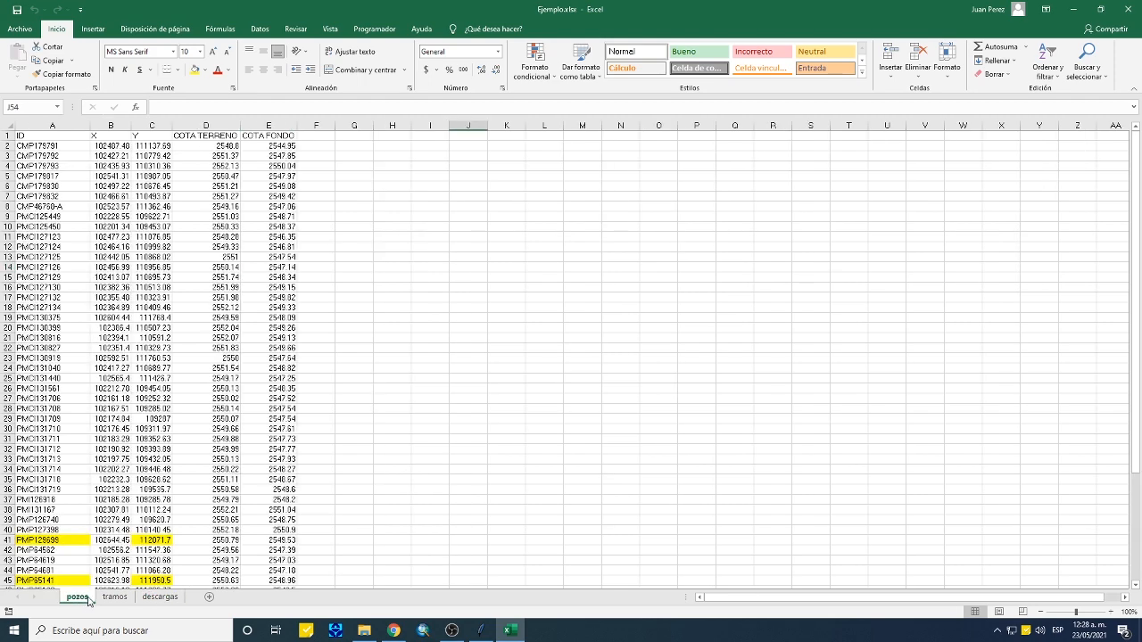
pyautogui.click(115, 597)
pyautogui.click(159, 597)
pyautogui.click(114, 597)
pyautogui.click(77, 597)
# Switch to SWMM 5.1 for a brief look at the study area map and close the program.
pyautogui.click(342, 635)
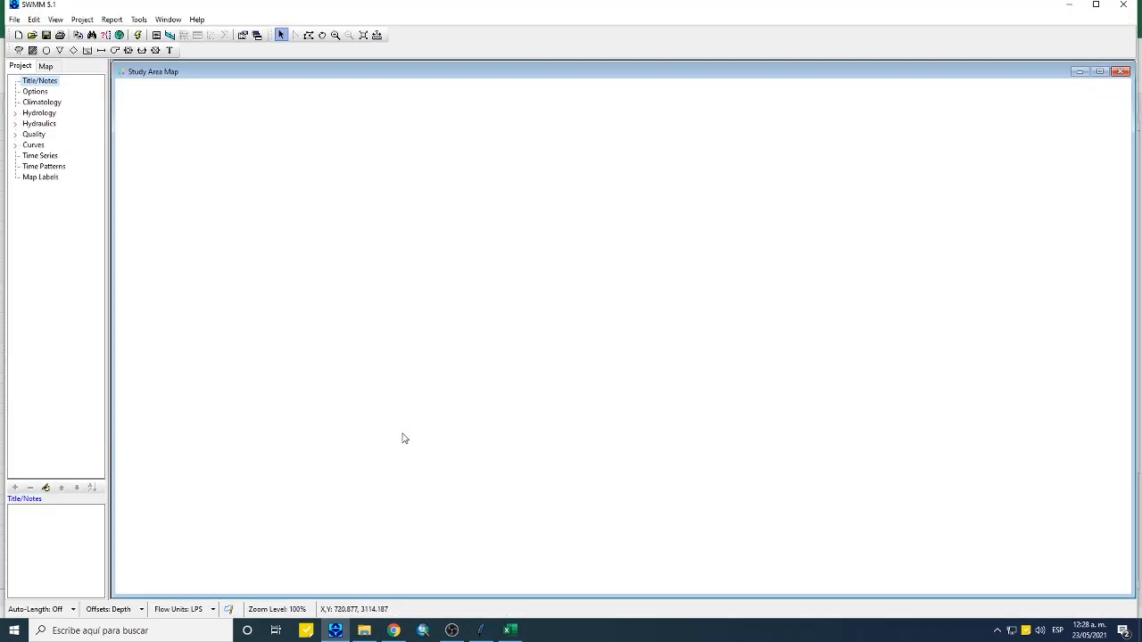
pyautogui.doubleClick(884, 9)
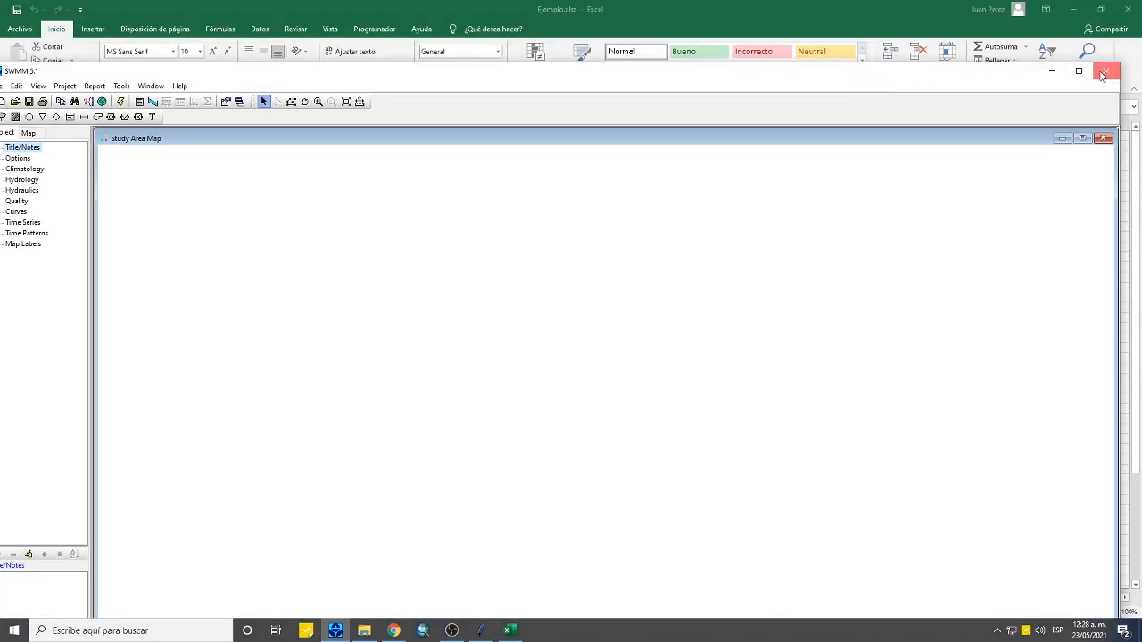
pyautogui.click(1105, 72)
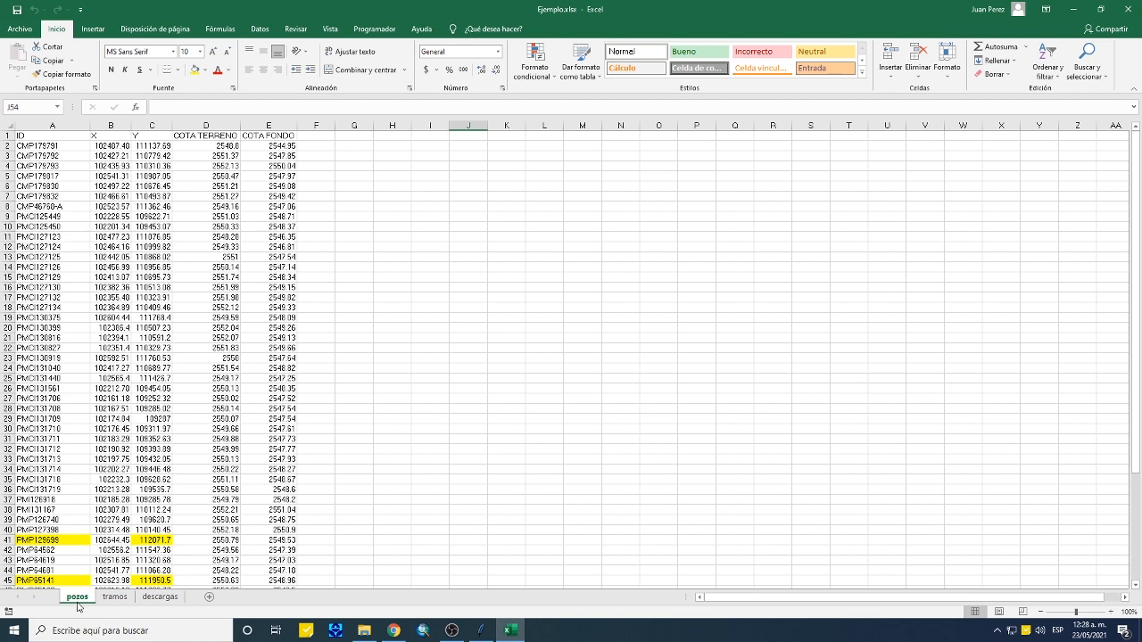
# Examine the columns on the pozos, tramos and descargas sheets, highlighting the manhole ID, coordinate, COTA TERRENO and COTA FONDO data.
pyautogui.click(111, 598)
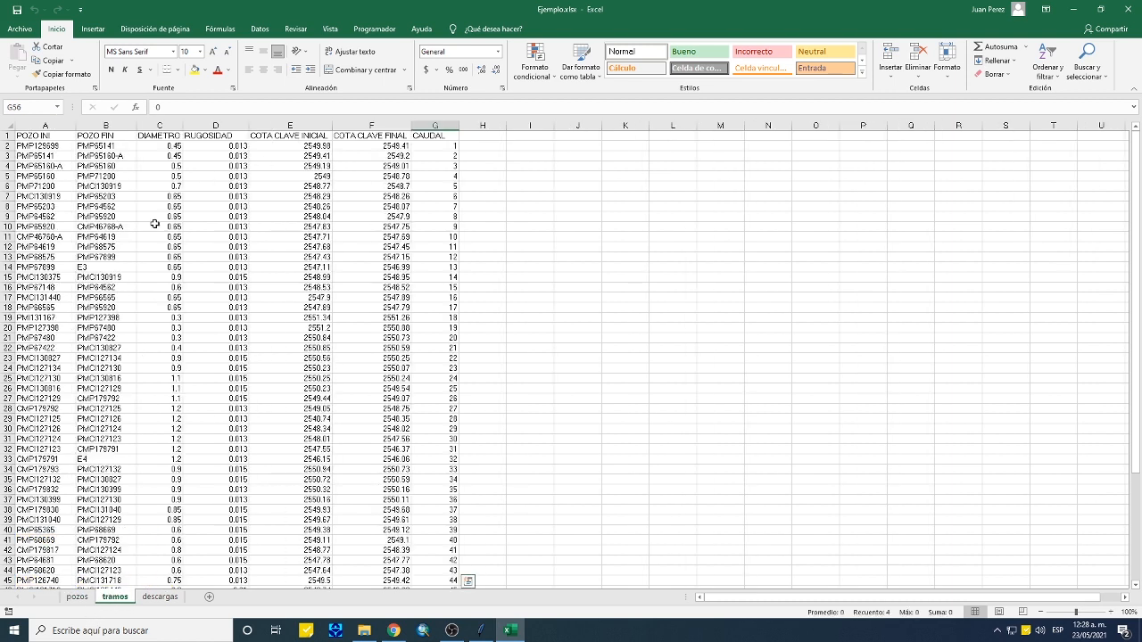
pyautogui.click(159, 596)
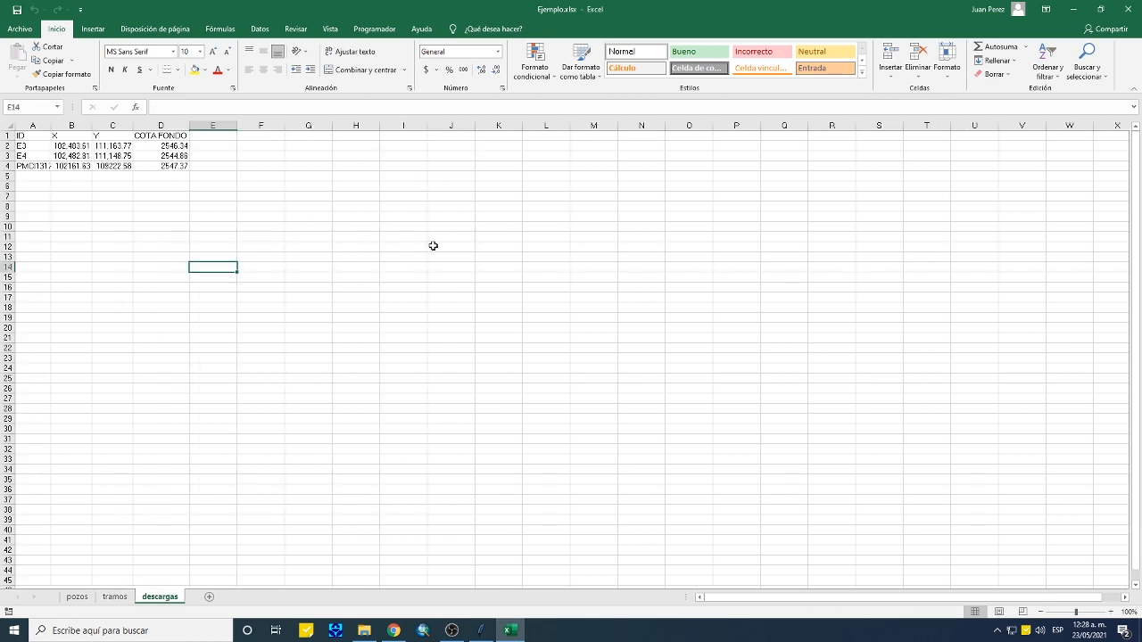
pyautogui.click(76, 597)
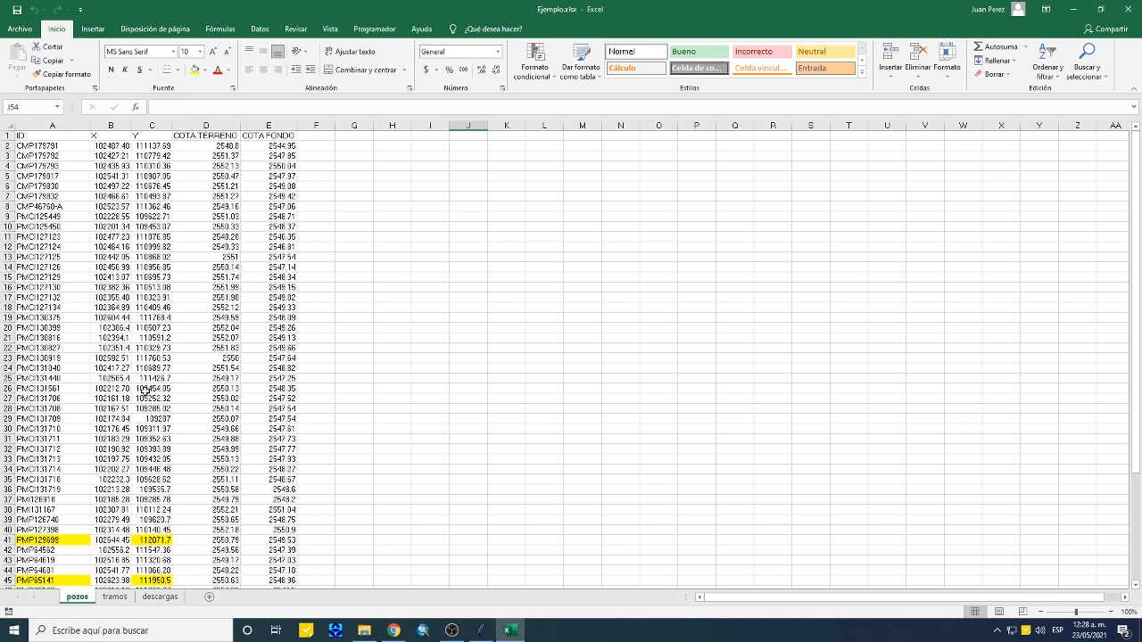
pyautogui.moveTo(43, 136); pyautogui.dragTo(46, 165)
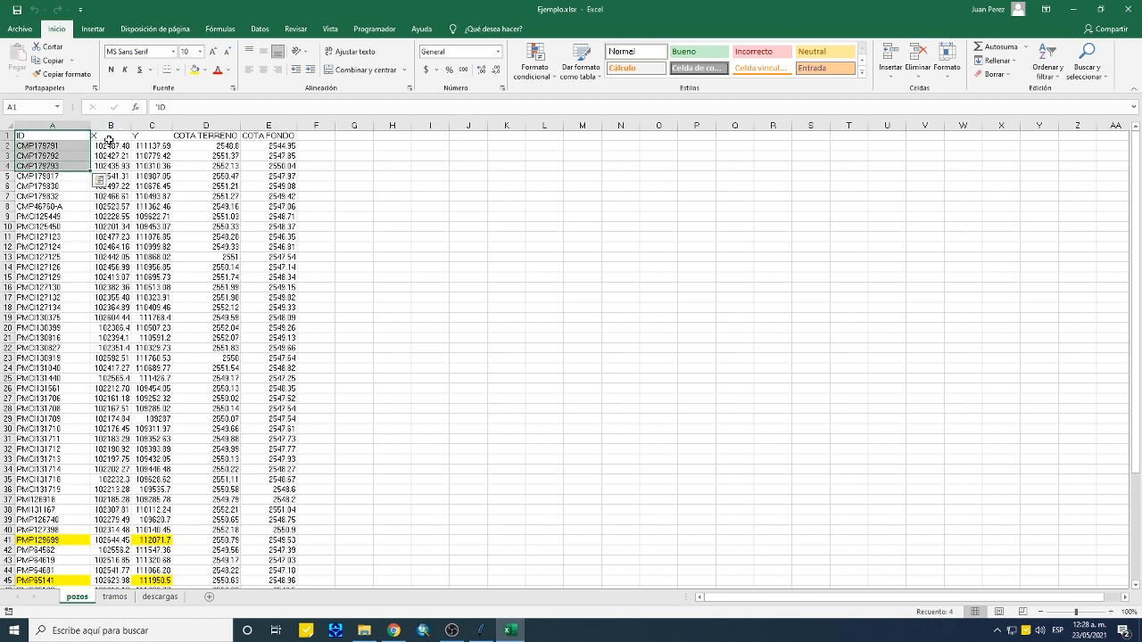
pyautogui.moveTo(108, 140); pyautogui.dragTo(213, 176)
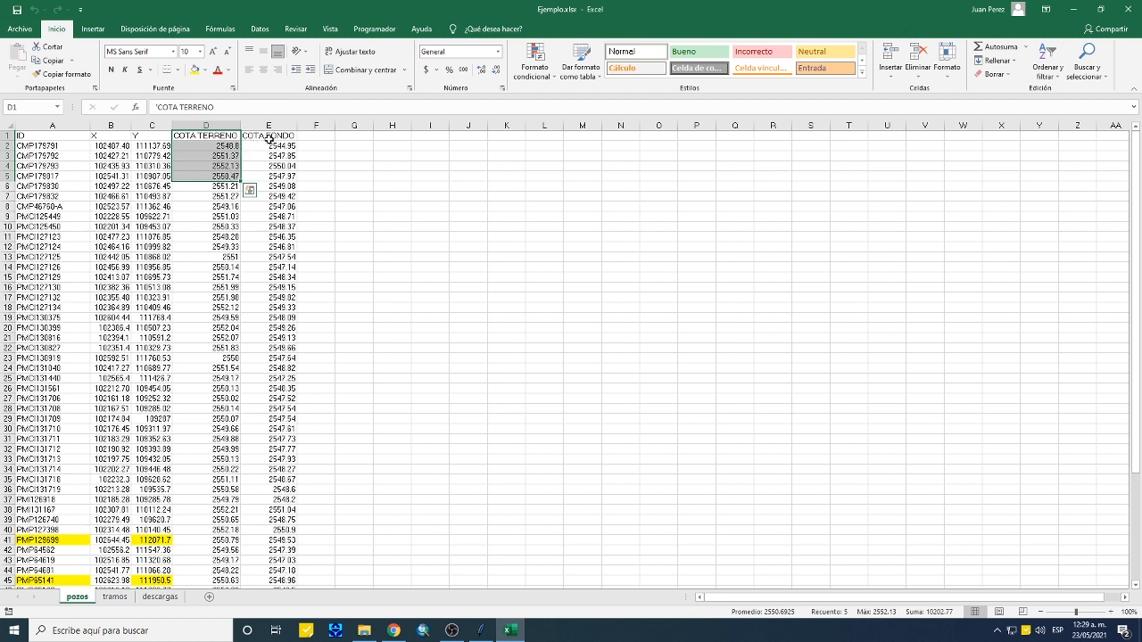
pyautogui.moveTo(269, 139); pyautogui.dragTo(275, 179)
pyautogui.click(278, 216)
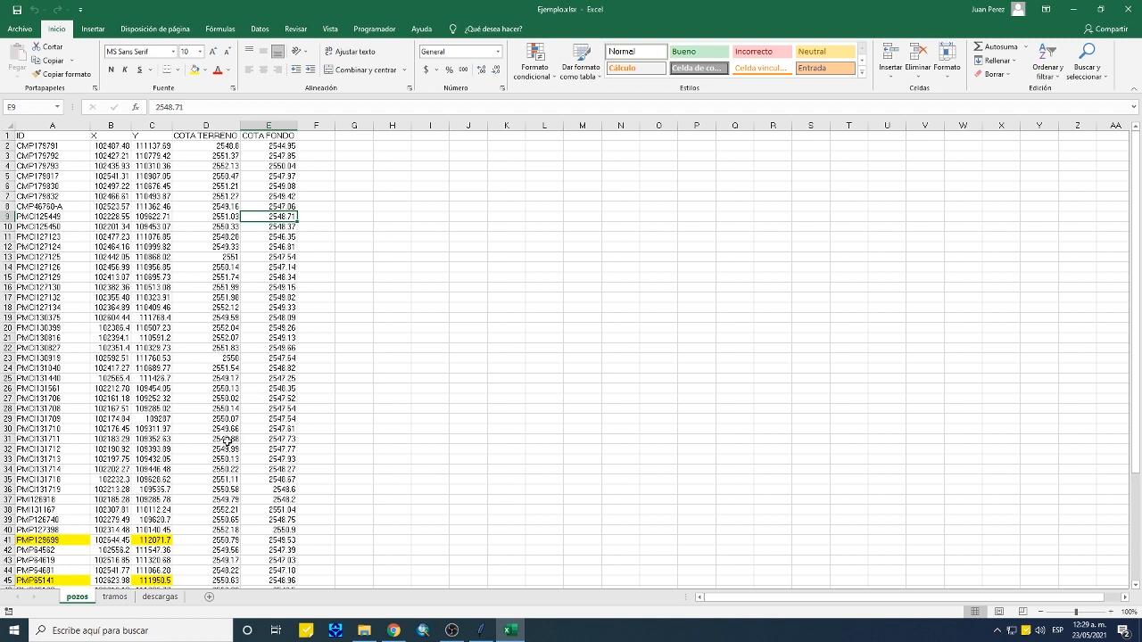
pyautogui.click(114, 596)
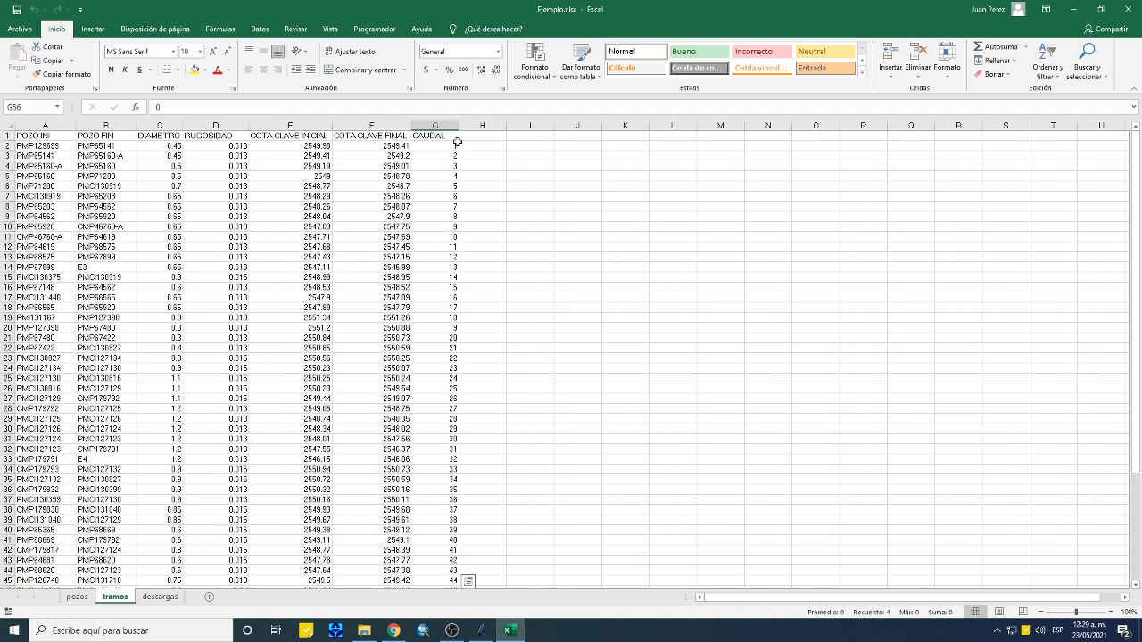
pyautogui.click(159, 596)
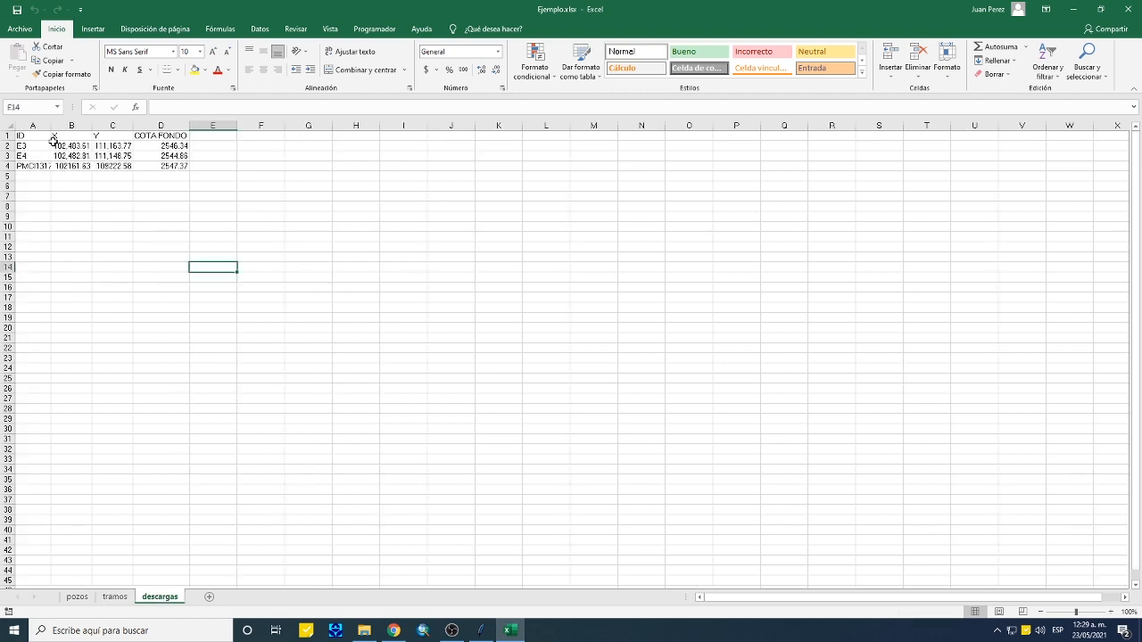
# Scan the data rows of the pozos sheet and the tramos sheet for continuous, complete records.
pyautogui.click(77, 596)
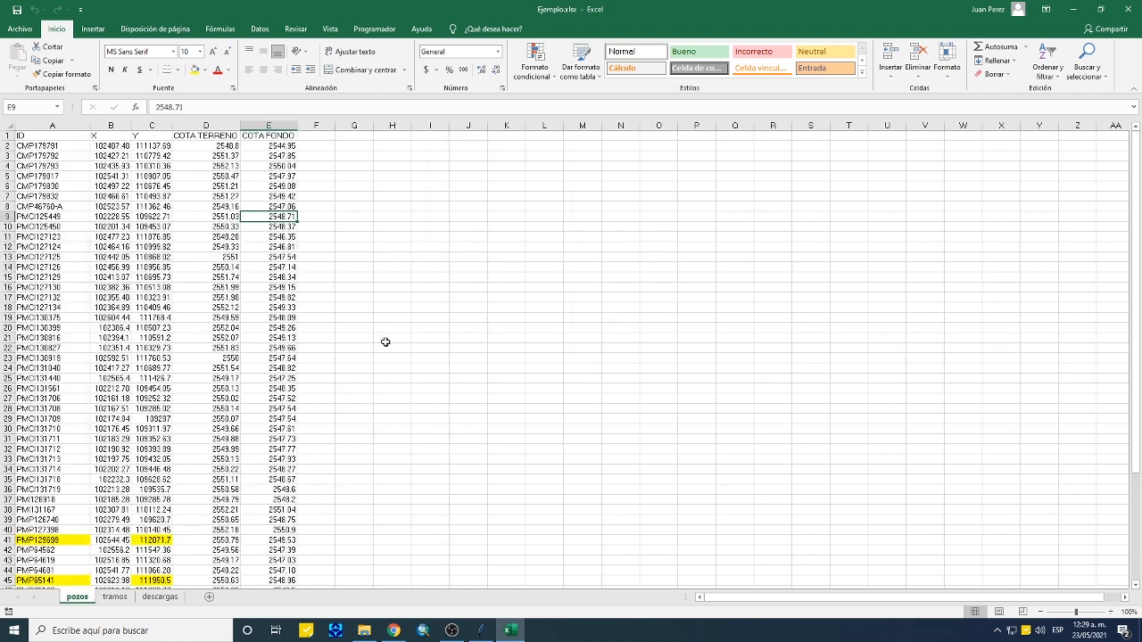
pyautogui.scroll(-12, 211, 379)
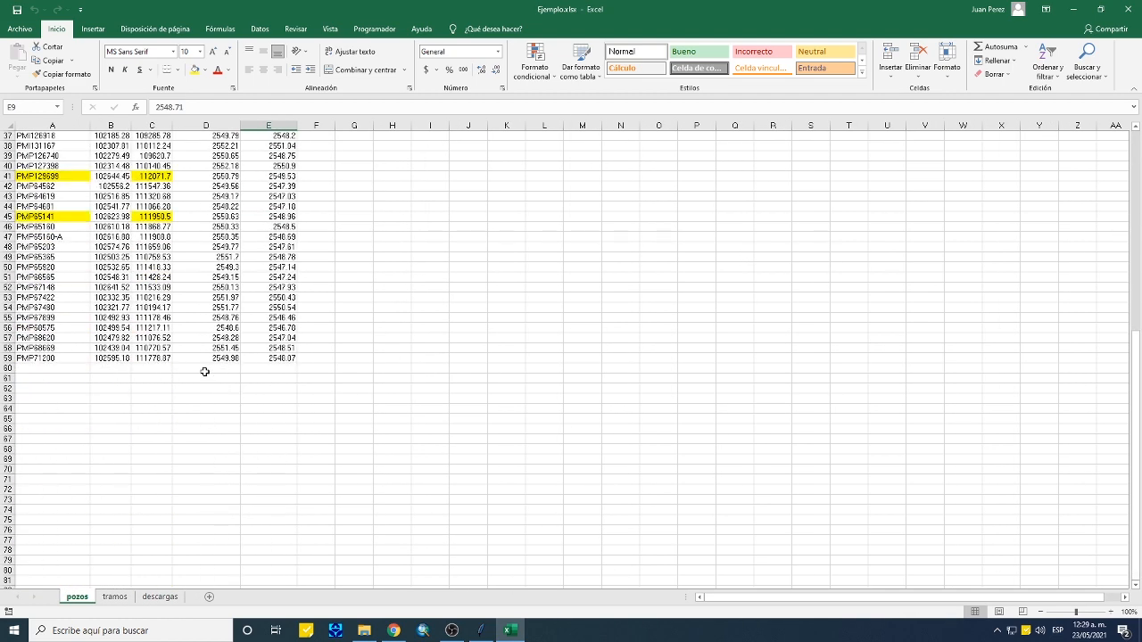
pyautogui.scroll(12, 205, 371)
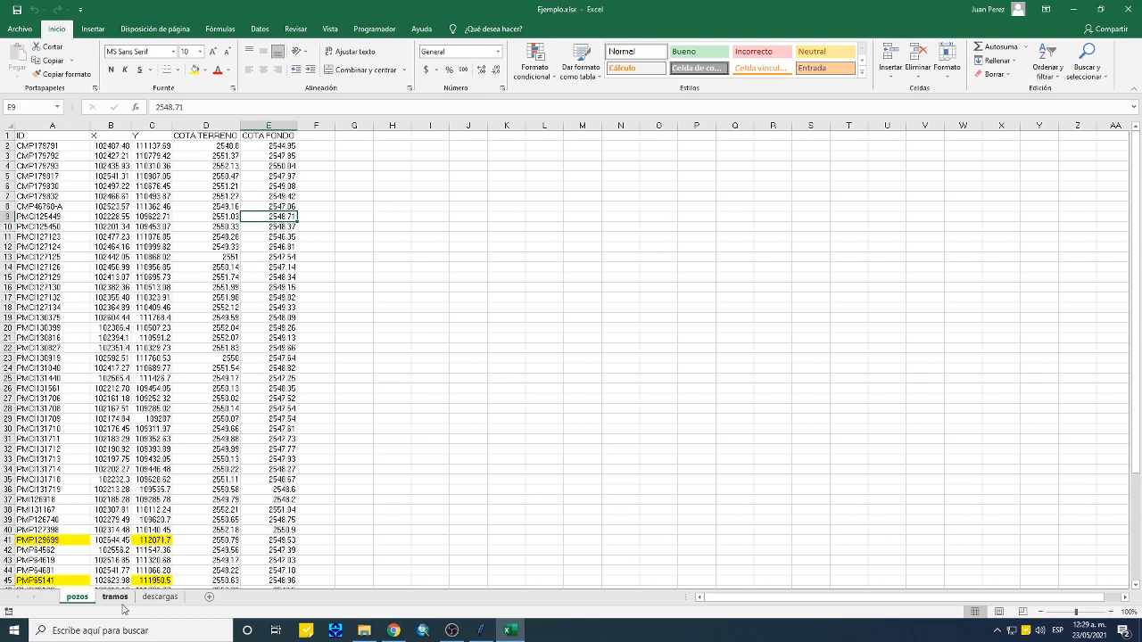
pyautogui.click(115, 597)
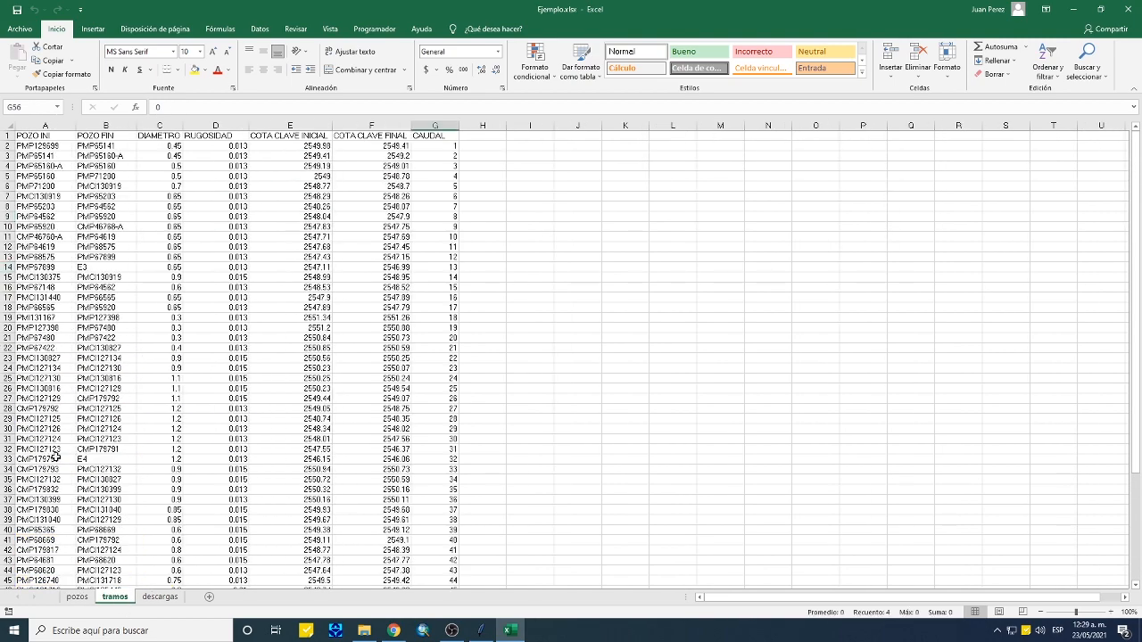
pyautogui.scroll(-8, 55, 457)
pyautogui.scroll(8, 49, 437)
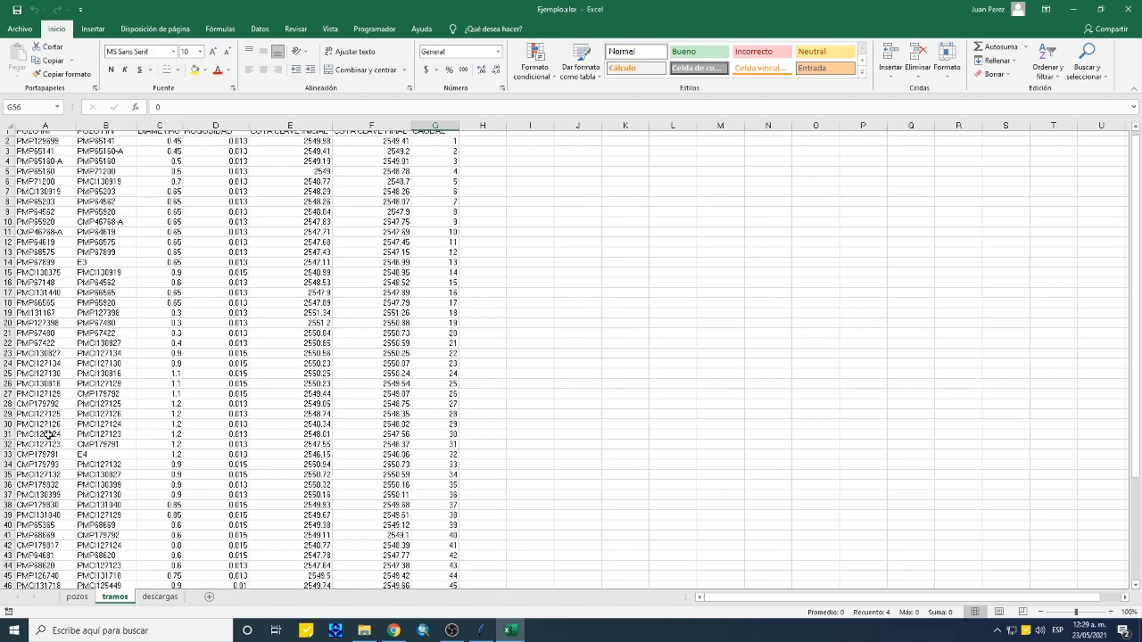
pyautogui.scroll(-4, 49, 435)
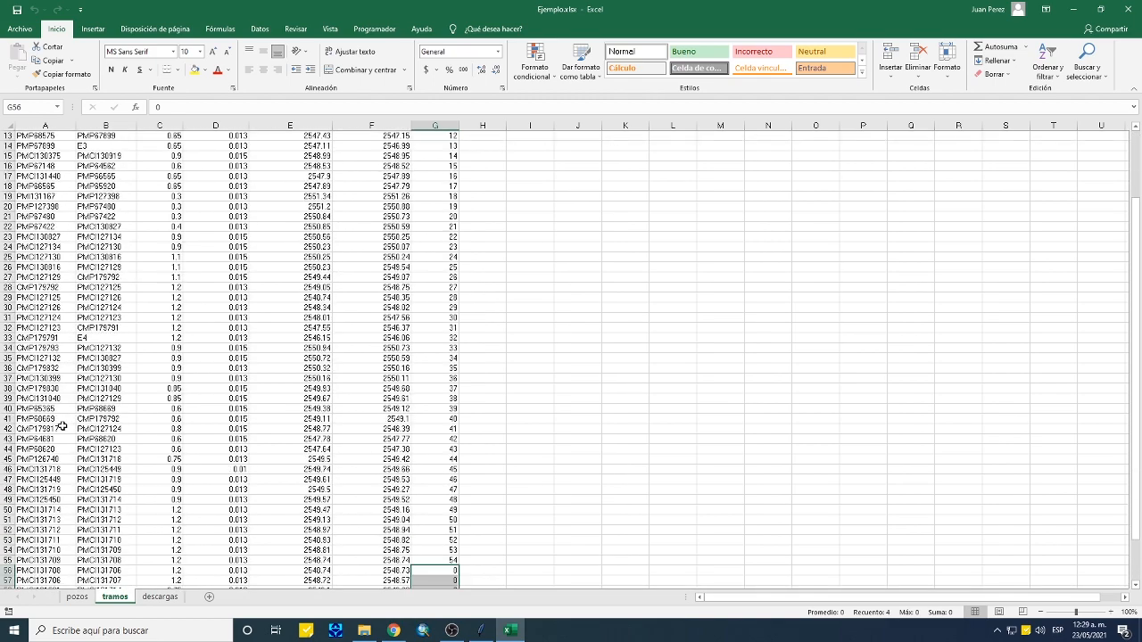
pyautogui.scroll(4, 61, 423)
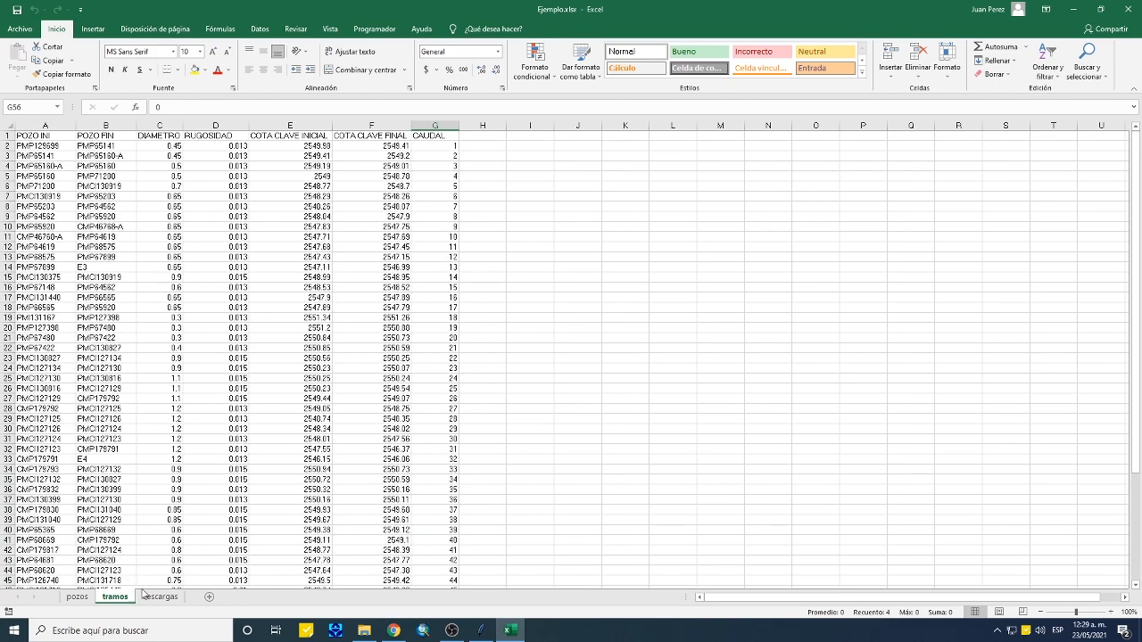
# Check the end of the tramos table, highlighting row 60 across columns A to G below the last record.
pyautogui.click(145, 596)
pyautogui.click(114, 600)
pyautogui.scroll(-9, 50, 266)
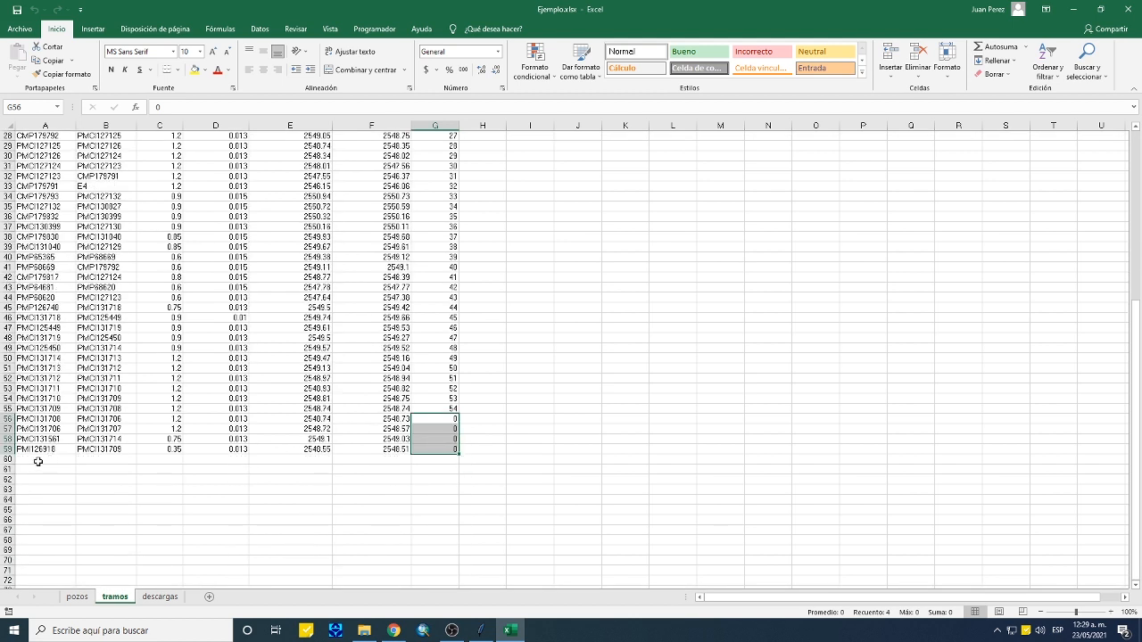
pyautogui.moveTo(43, 461); pyautogui.dragTo(436, 456)
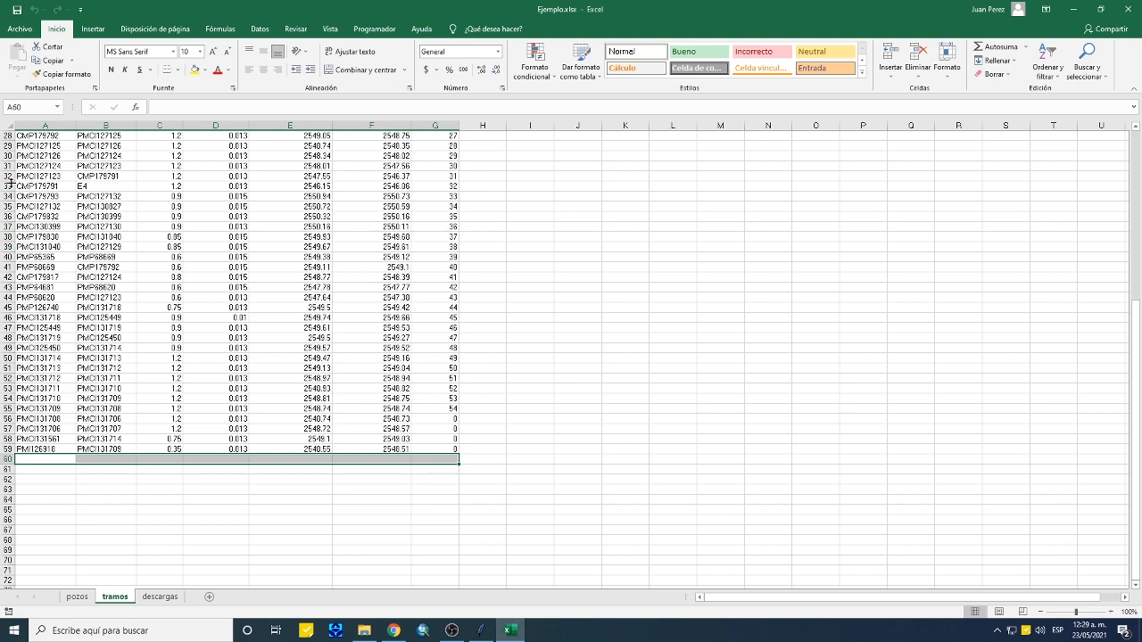
pyautogui.scroll(9, 82, 307)
pyautogui.click(71, 297)
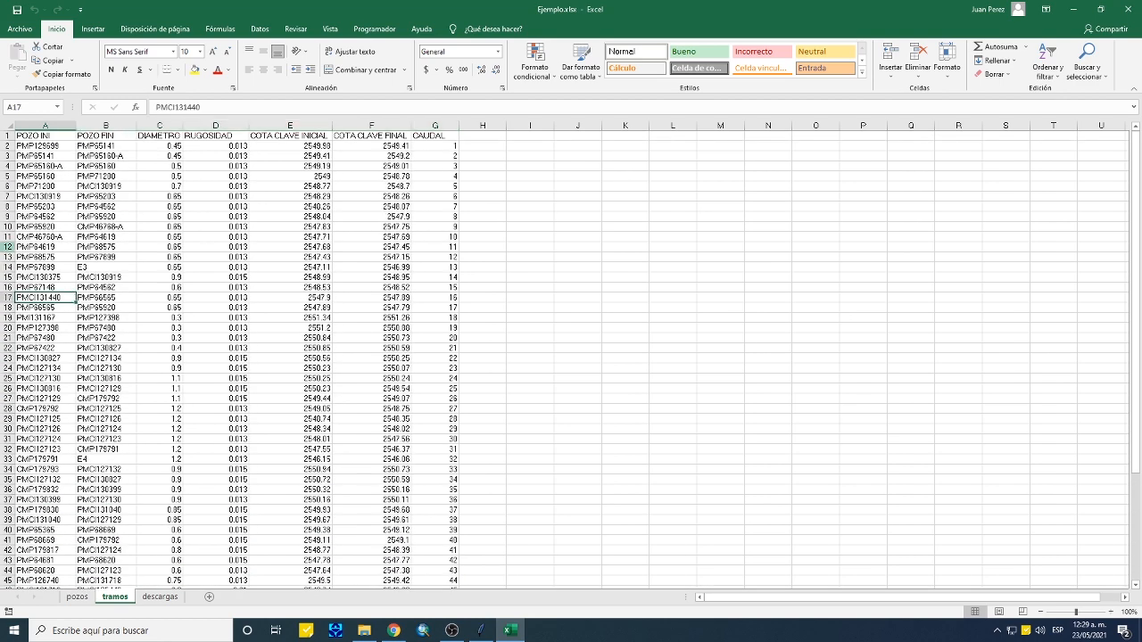
# Compare the start and end manhole names on the tramos sheet with the ID list on the pozos sheet.
pyautogui.scroll(-7, 114, 381)
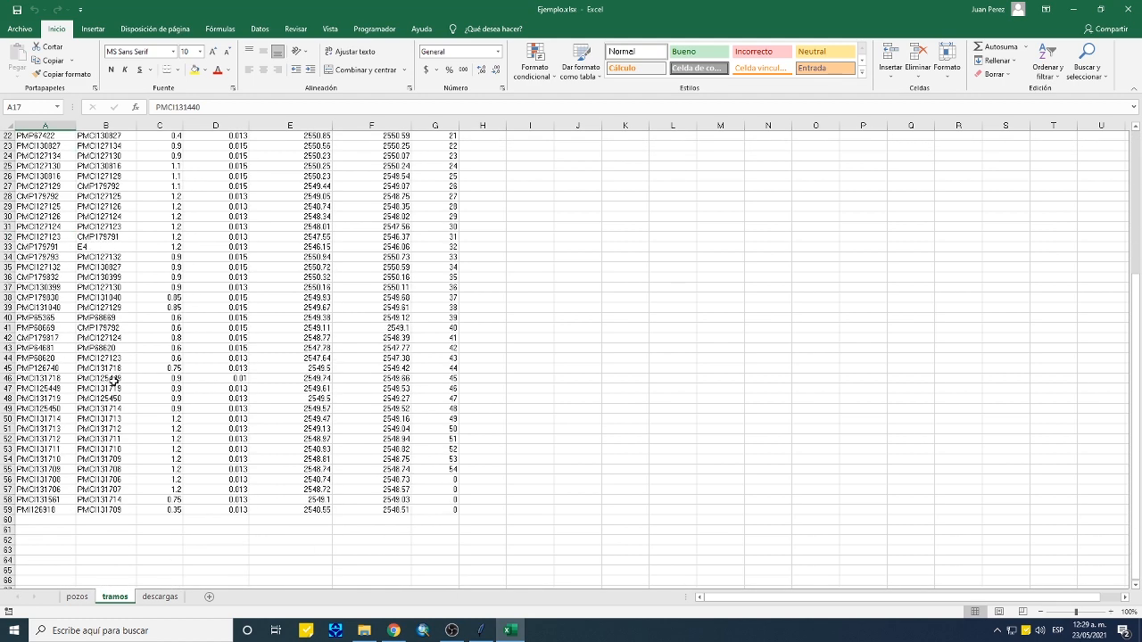
pyautogui.scroll(7, 114, 381)
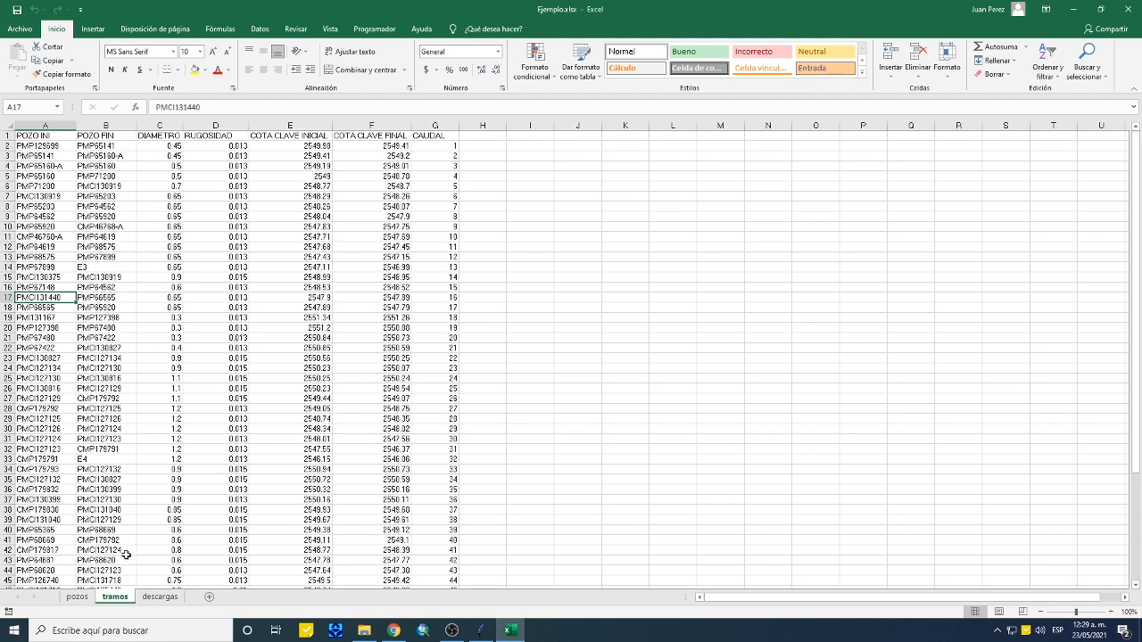
pyautogui.click(88, 600)
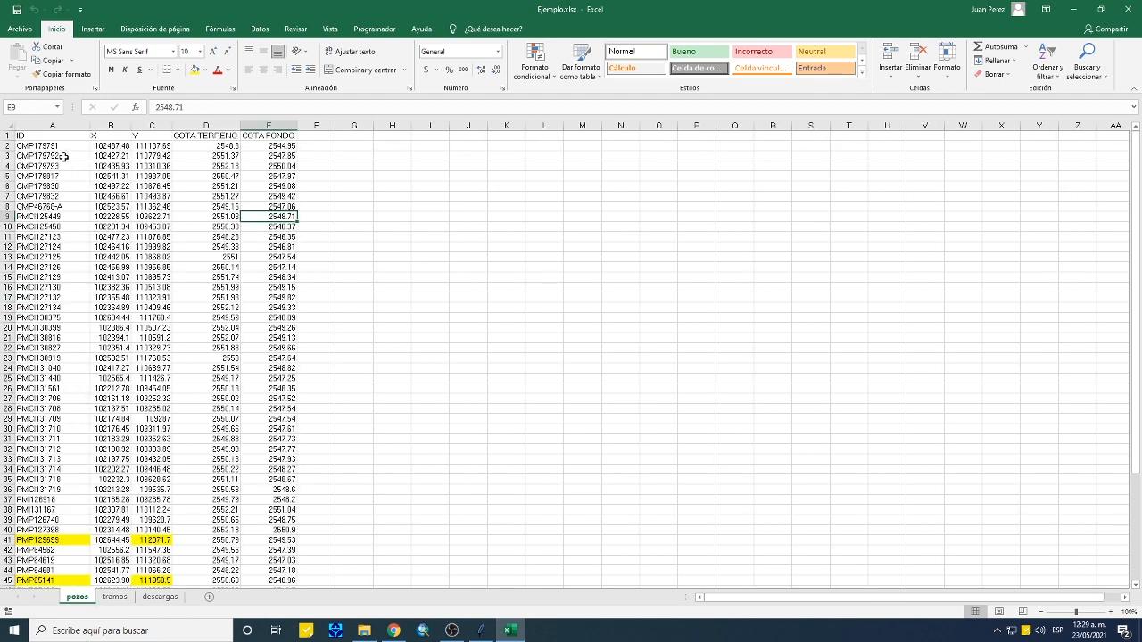
pyautogui.scroll(-8, 72, 339)
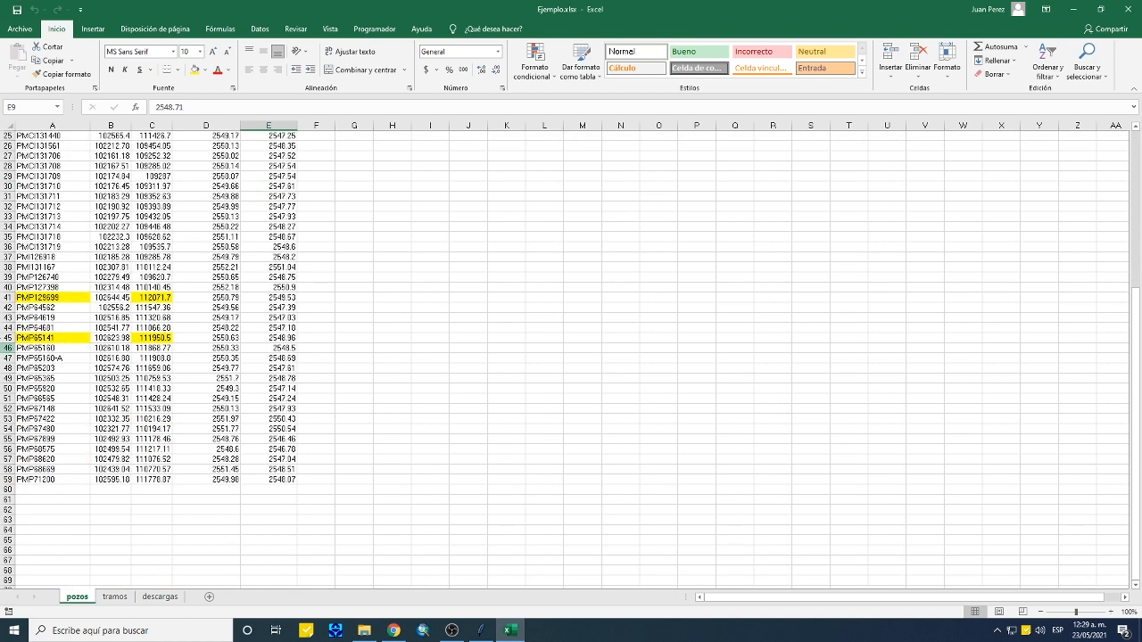
pyautogui.scroll(8, 51, 289)
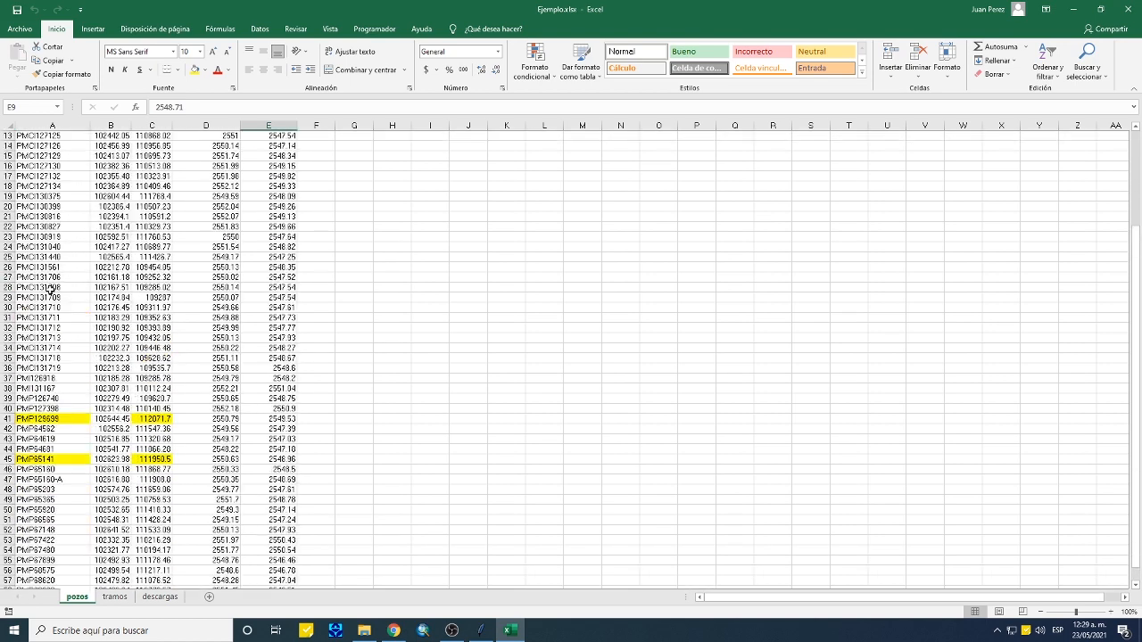
# Switch to the SWMM-EXCEL model creator and load Ejemplo.xlsx from the model creator's folder on the desktop.
pyautogui.click(493, 636)
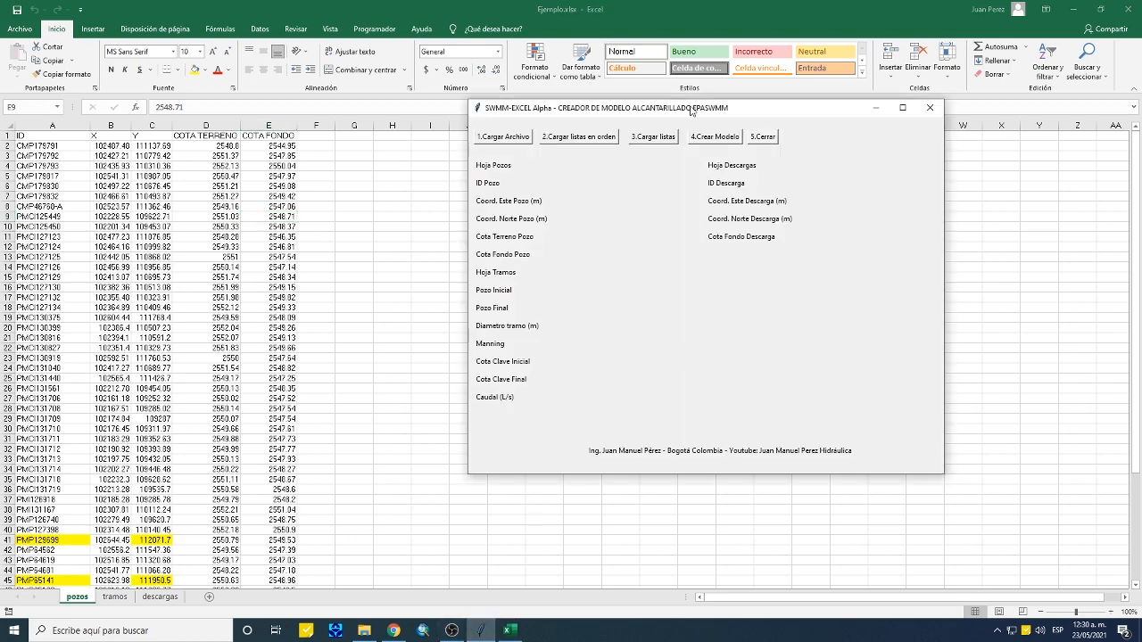
pyautogui.moveTo(692, 111); pyautogui.dragTo(454, 136)
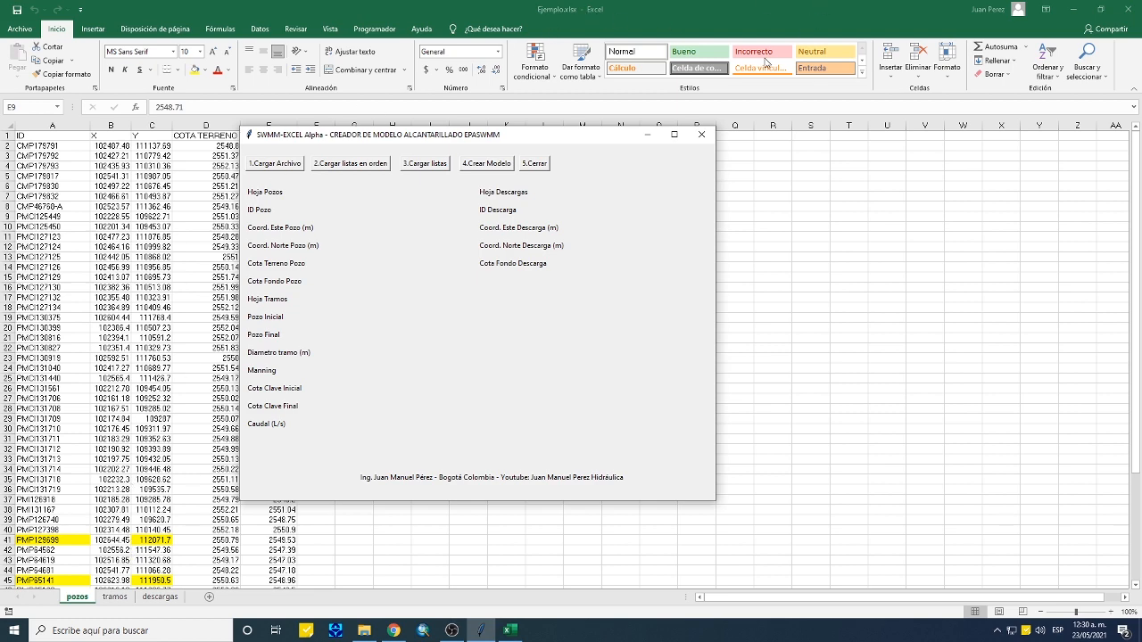
pyautogui.moveTo(519, 143); pyautogui.dragTo(576, 104)
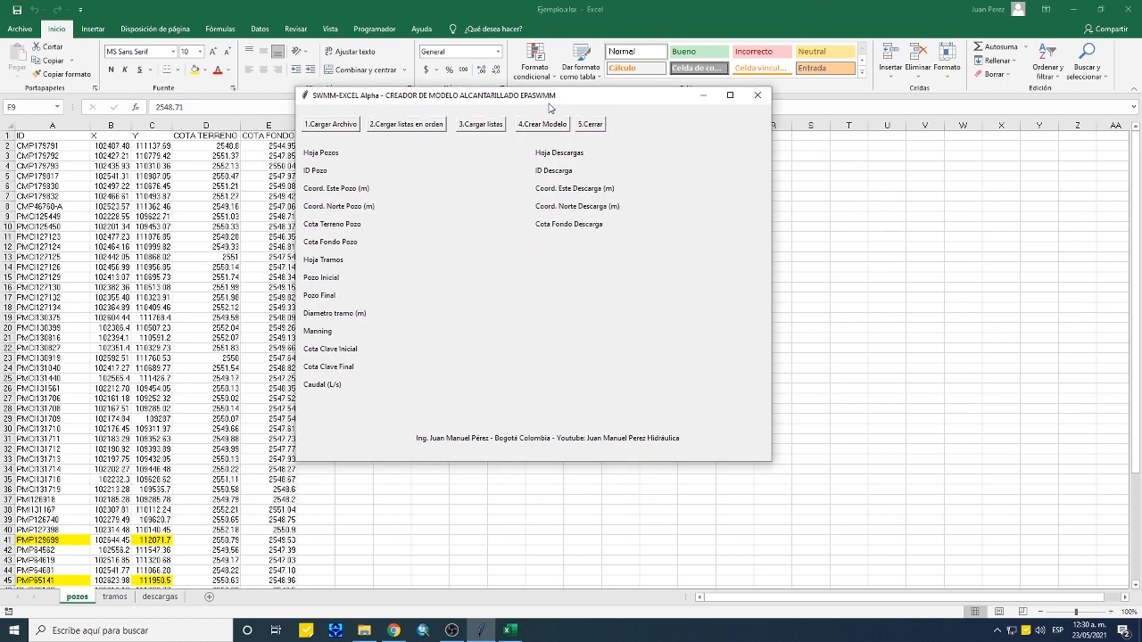
pyautogui.click(349, 130)
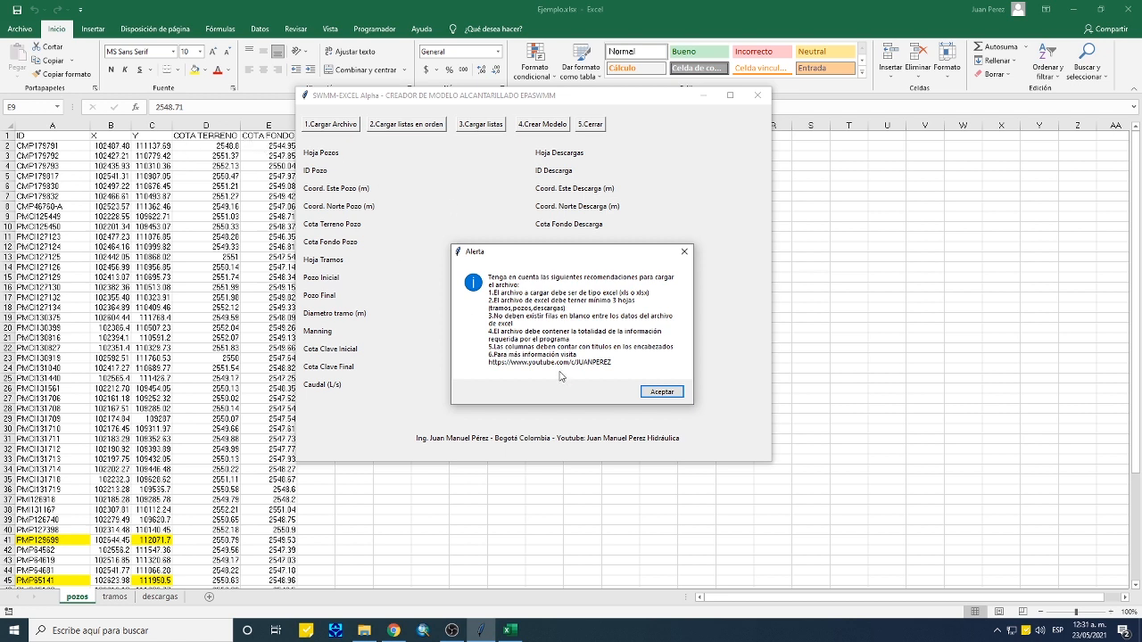
pyautogui.click(658, 393)
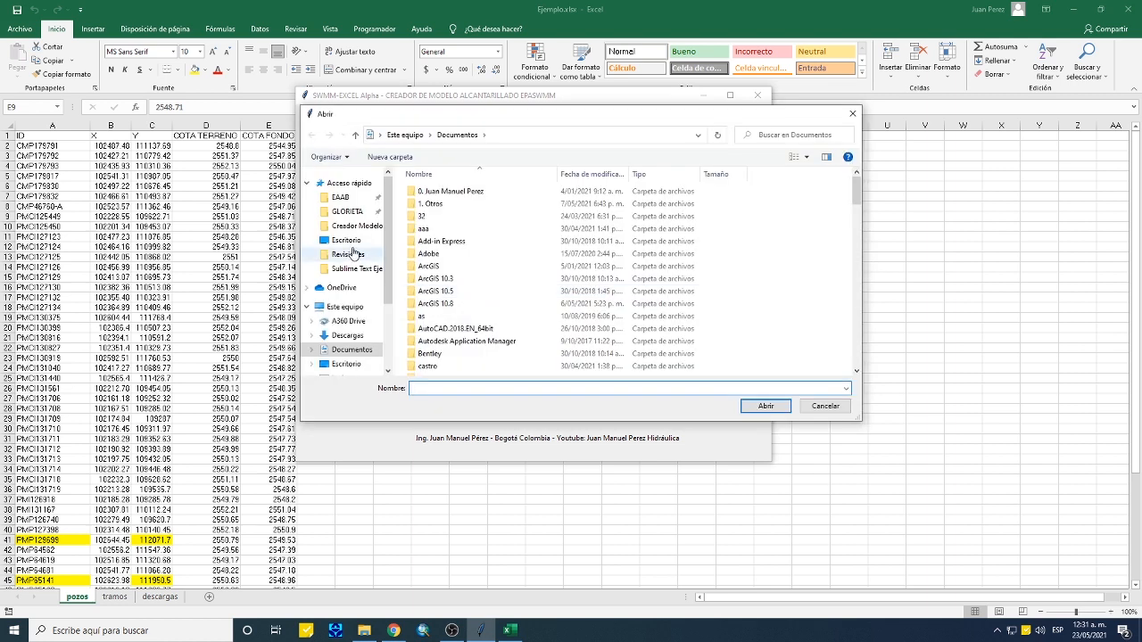
pyautogui.click(350, 245)
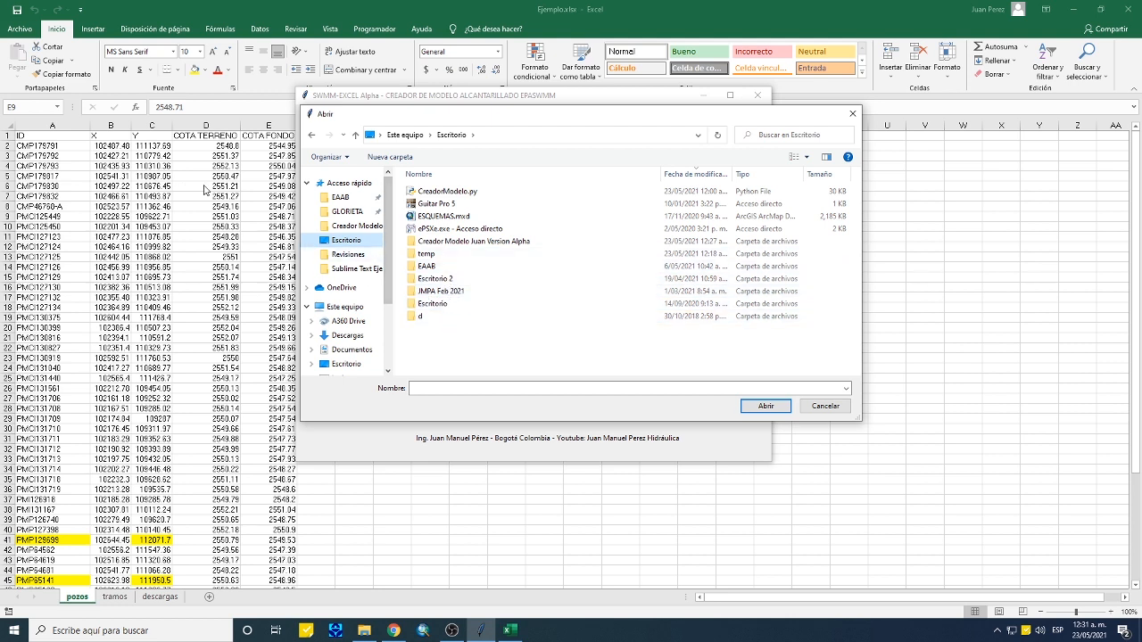
pyautogui.doubleClick(453, 242)
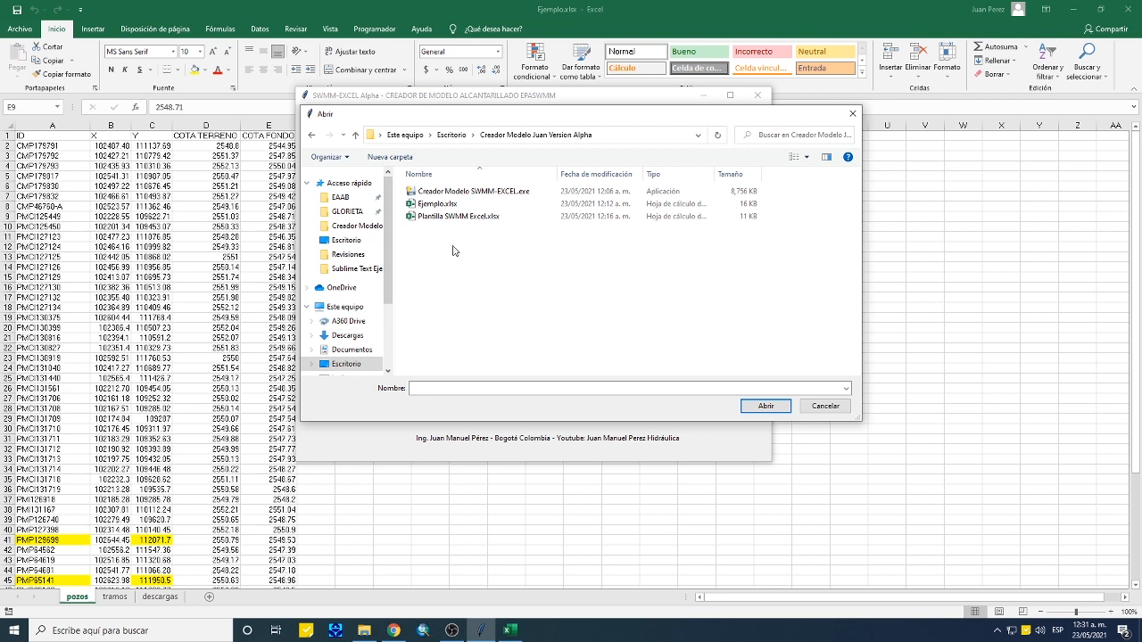
pyautogui.click(438, 206)
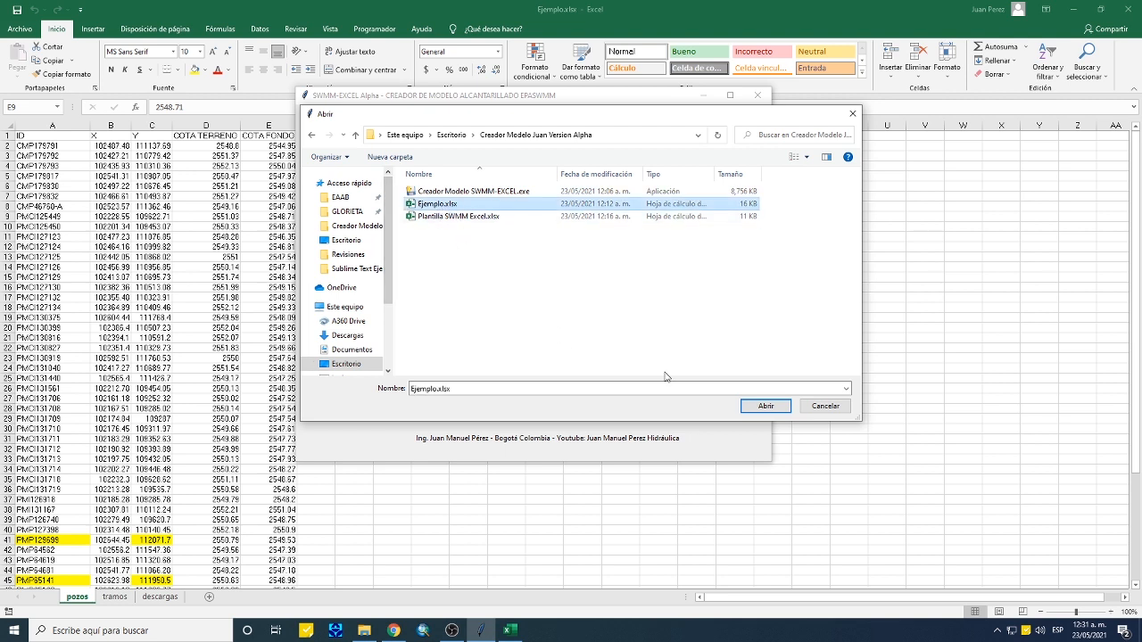
pyautogui.click(763, 406)
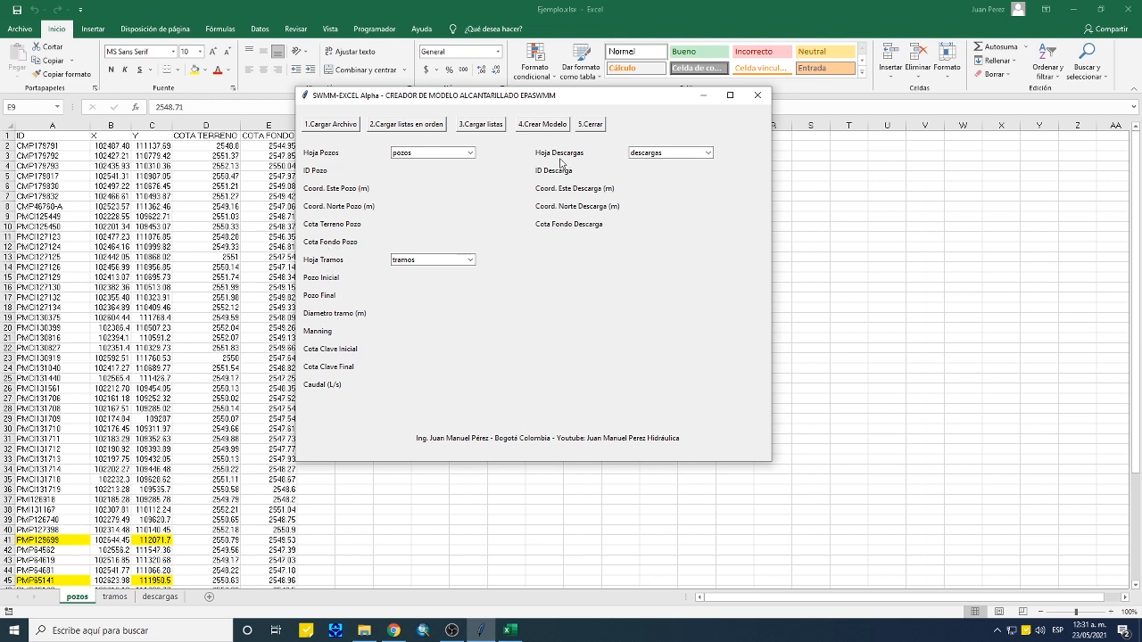
# Assign the pozos sheet to Hoja Pozos, tramos to Hoja Tramos and descargas to Hoja Descargas.
pyautogui.click(461, 154)
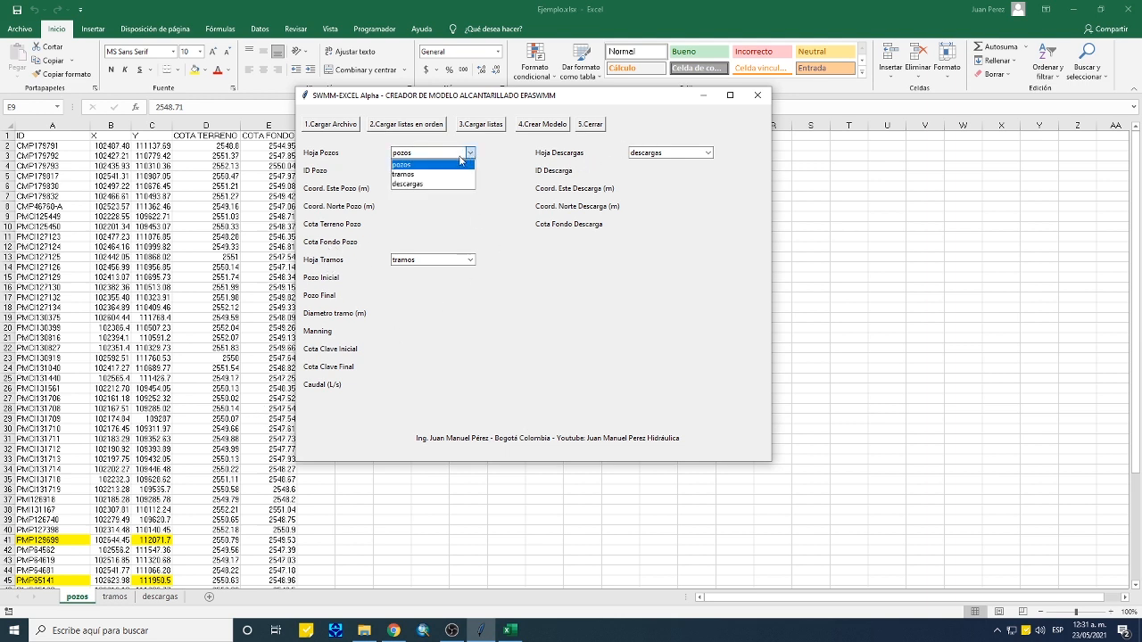
pyautogui.click(403, 165)
pyautogui.click(459, 152)
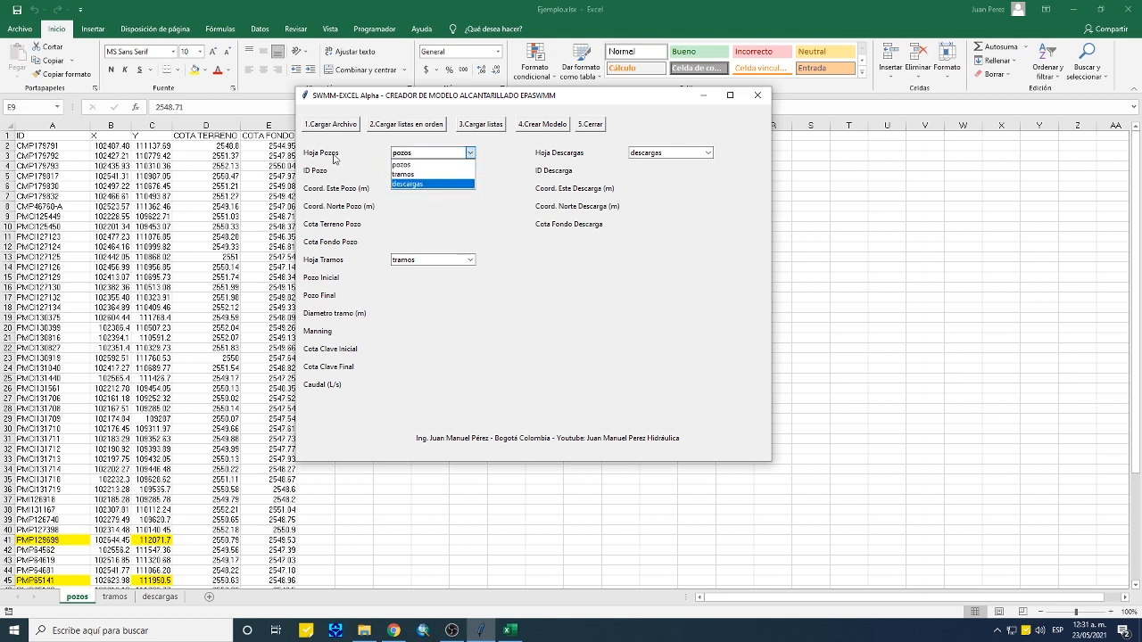
pyautogui.click(427, 156)
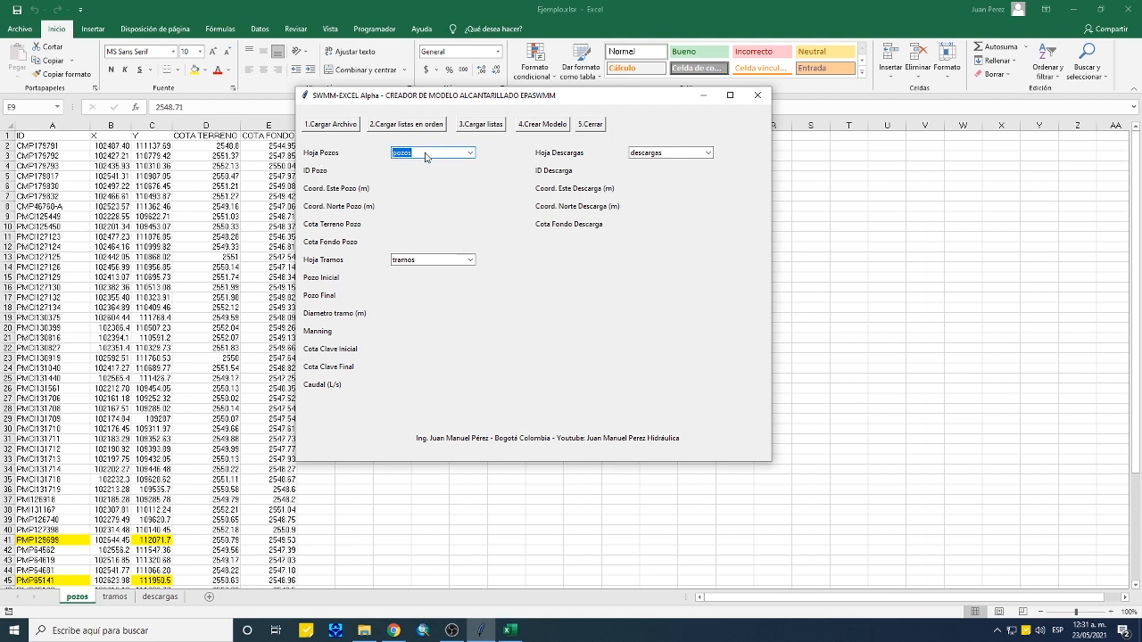
pyautogui.click(471, 152)
pyautogui.click(408, 165)
pyautogui.click(442, 260)
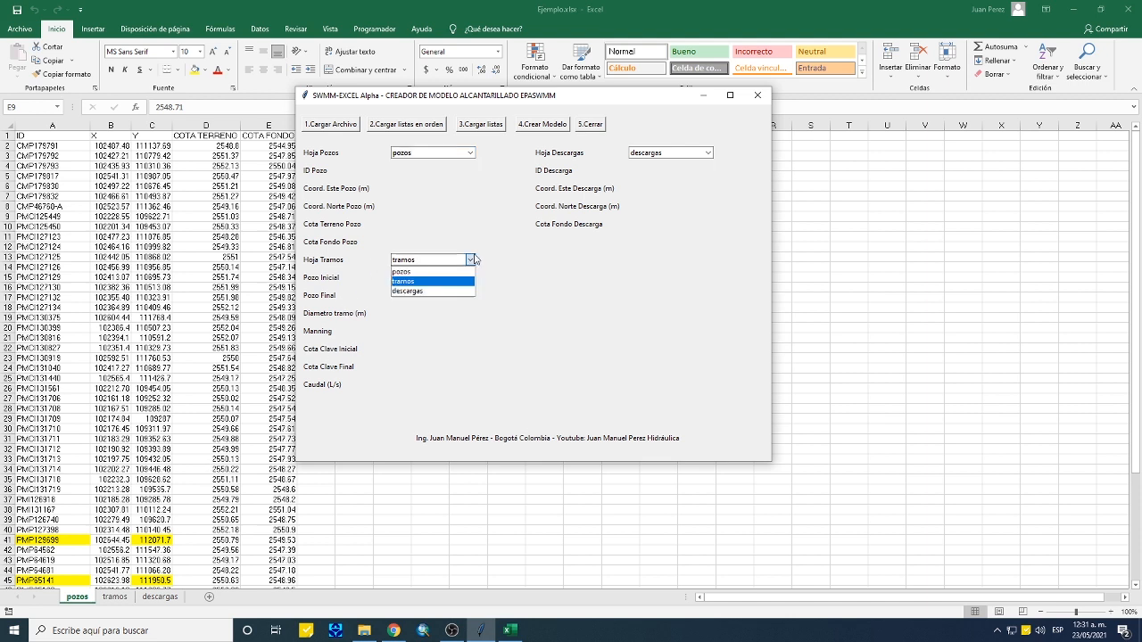
pyautogui.click(420, 272)
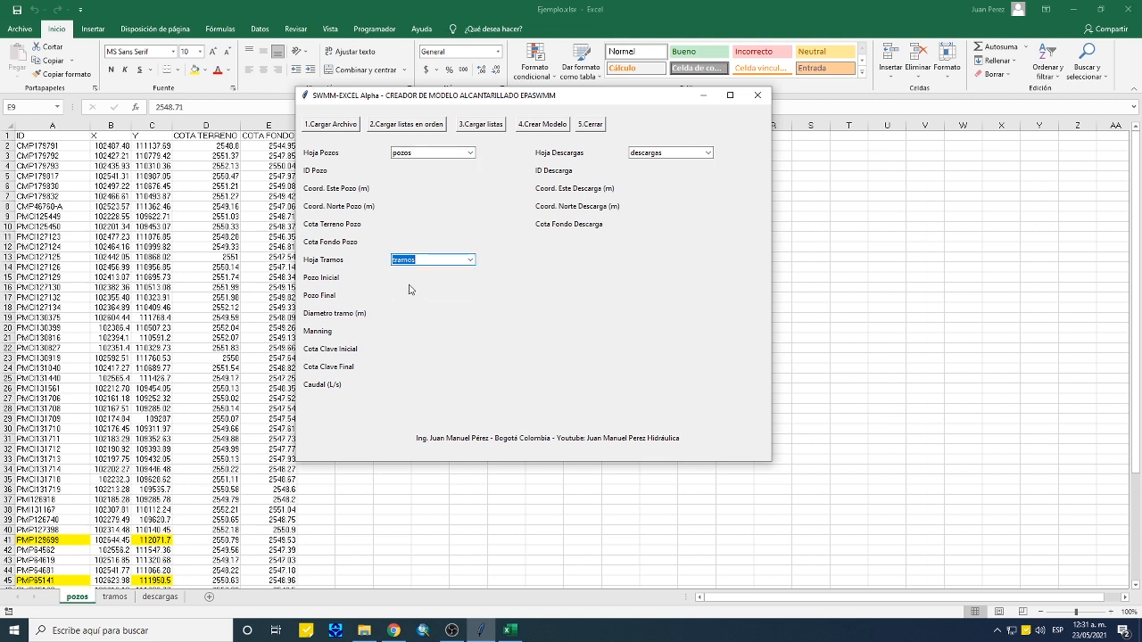
pyautogui.click(701, 153)
pyautogui.click(675, 185)
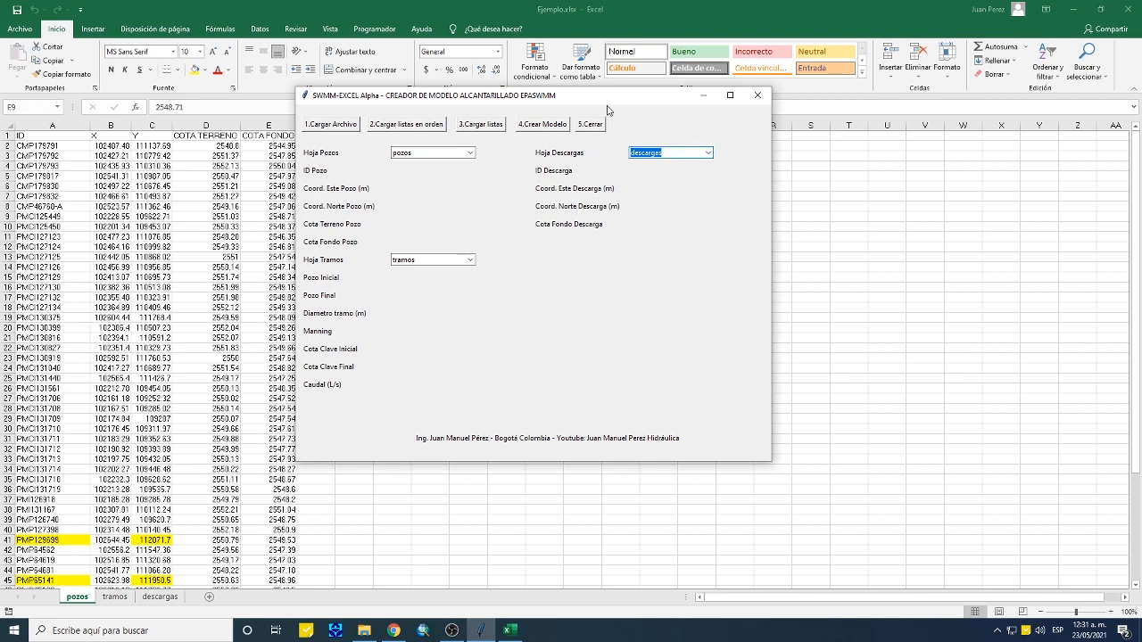
pyautogui.moveTo(620, 100); pyautogui.dragTo(724, 93)
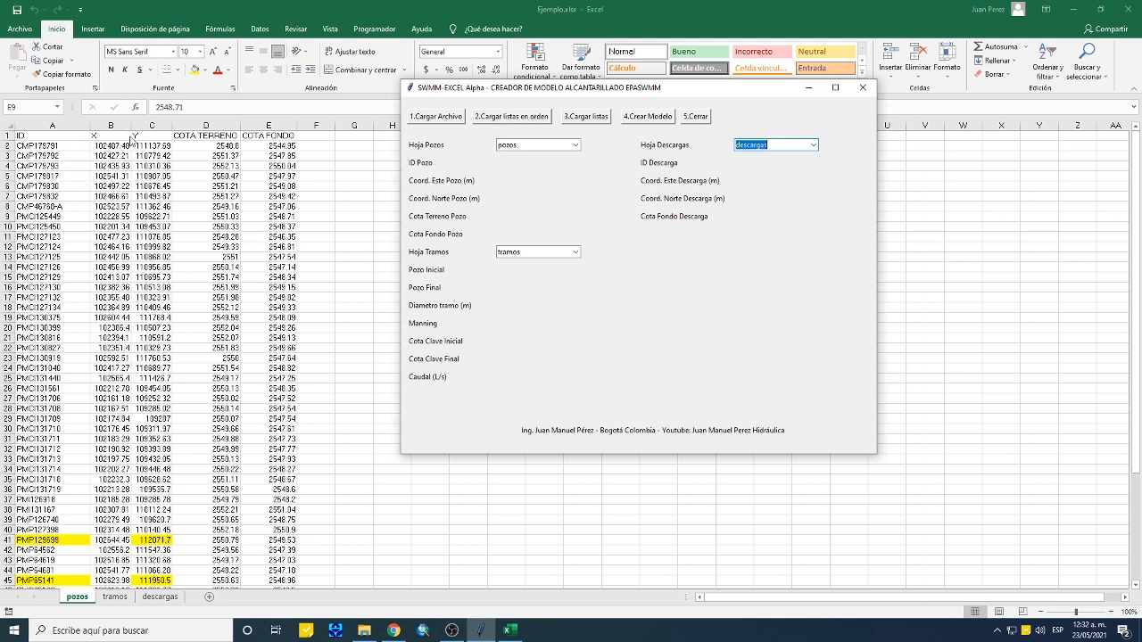
# Switch to File Explorer and open Plantilla SWMM Excel.xlsx in Excel.
pyautogui.click(364, 632)
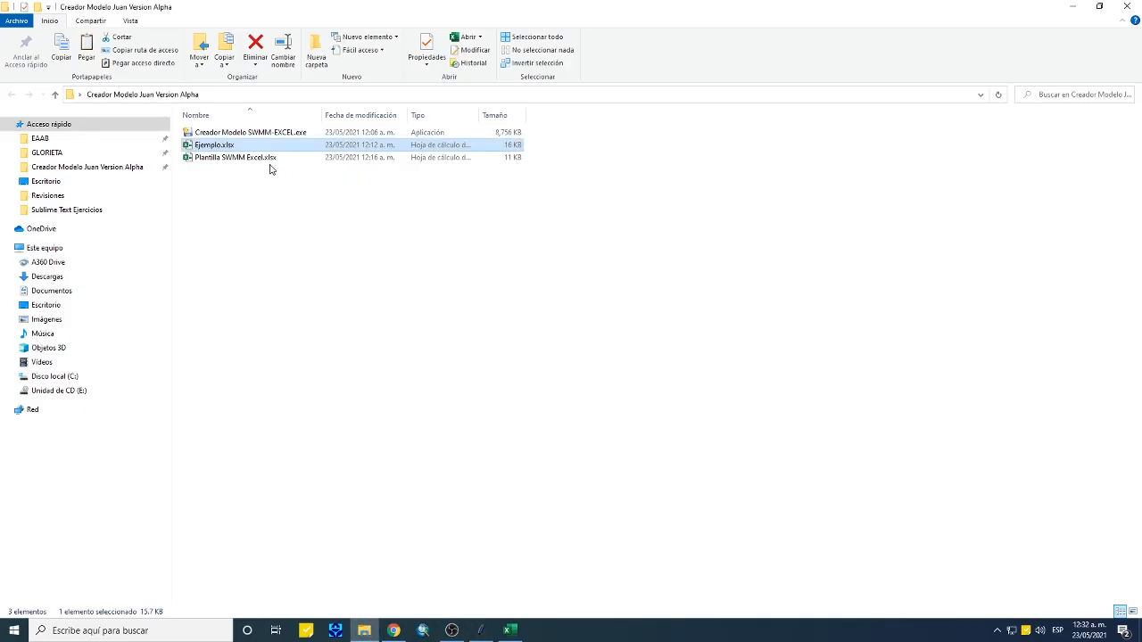
pyautogui.click(241, 158)
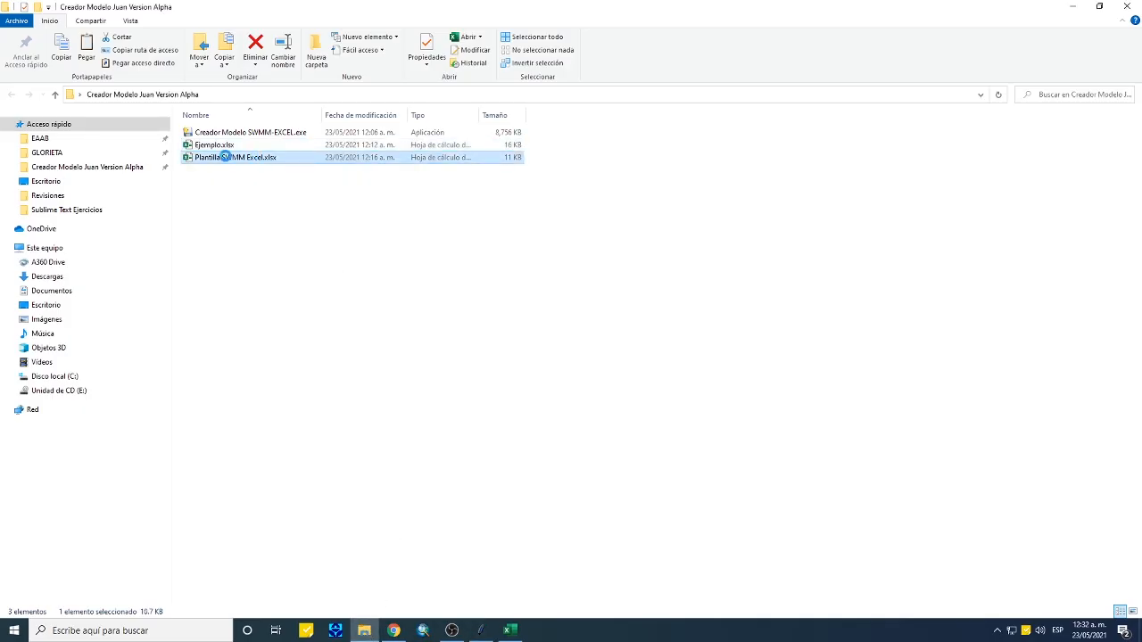
pyautogui.doubleClick(242, 160)
pyautogui.click(155, 228)
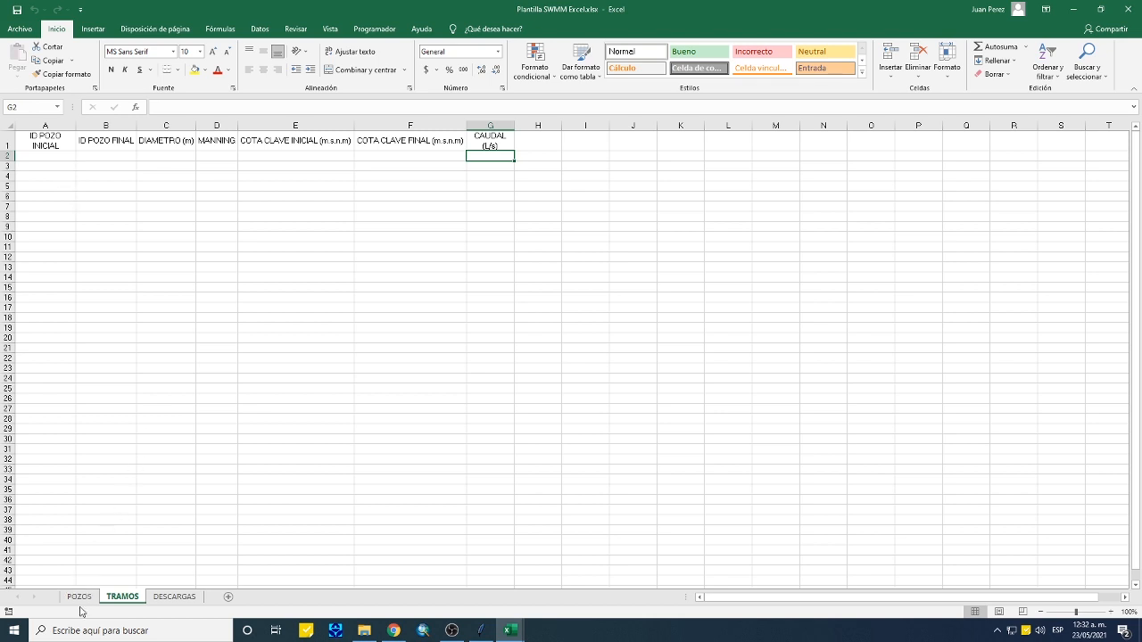
# Examine the template's column headers on the POZOS and TRAMOS sheets, highlighting the manhole ID, east and north coordinate columns.
pyautogui.click(80, 596)
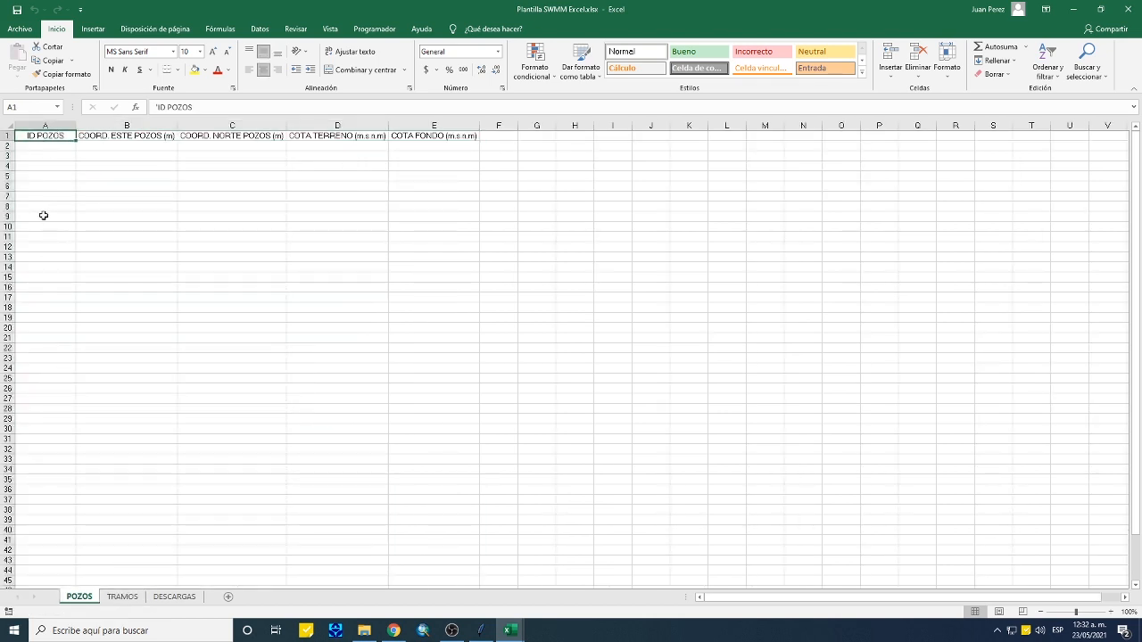
pyautogui.click(46, 126)
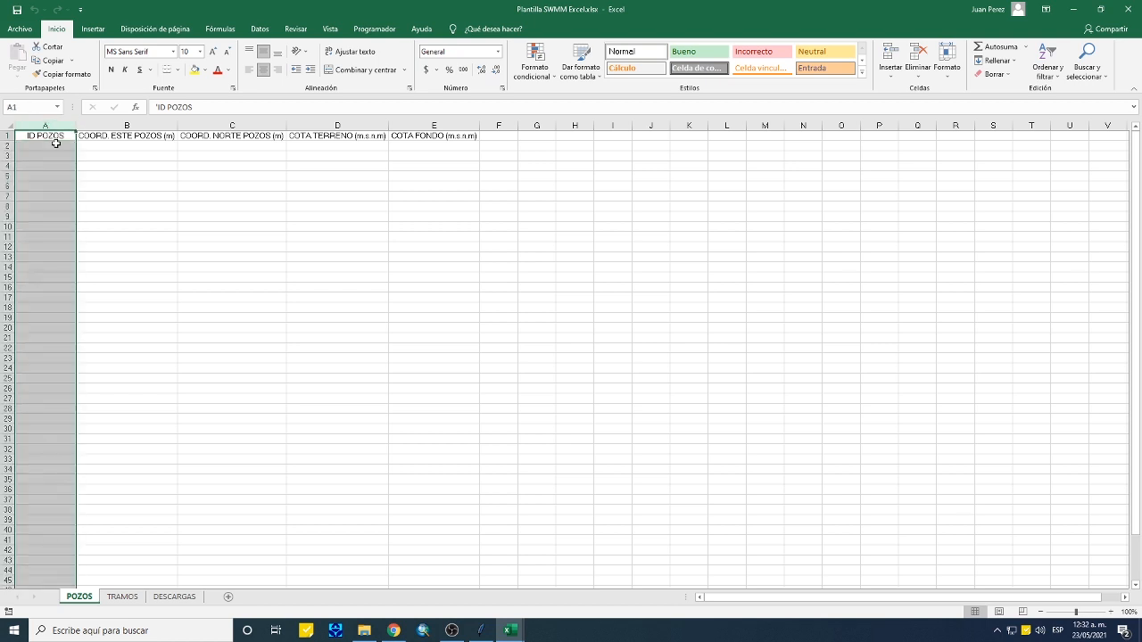
pyautogui.click(130, 126)
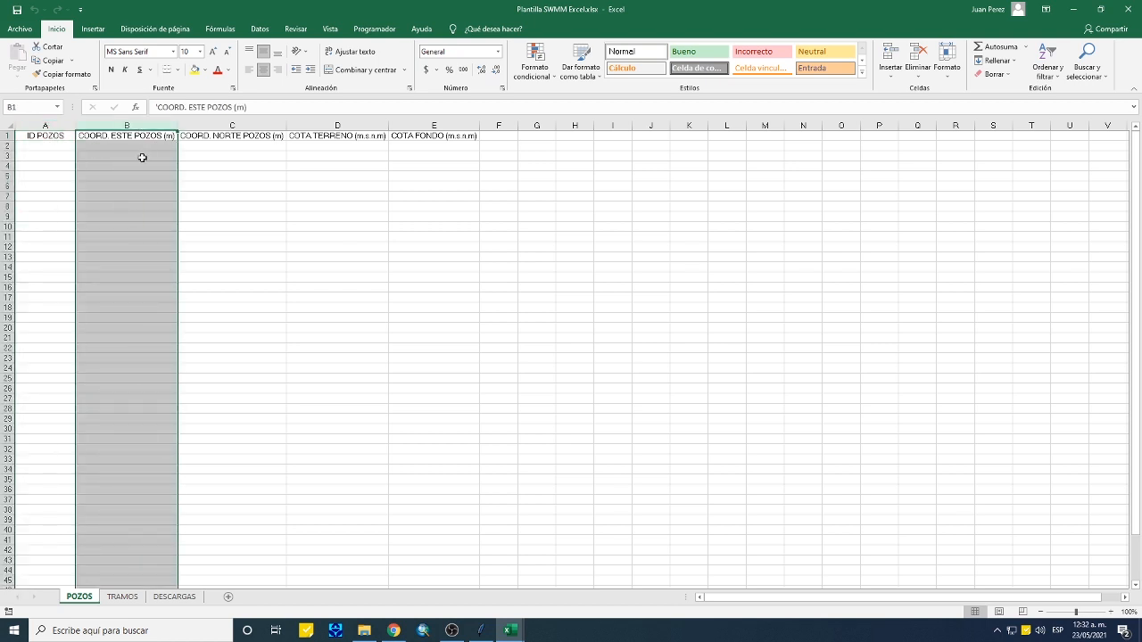
pyautogui.click(232, 127)
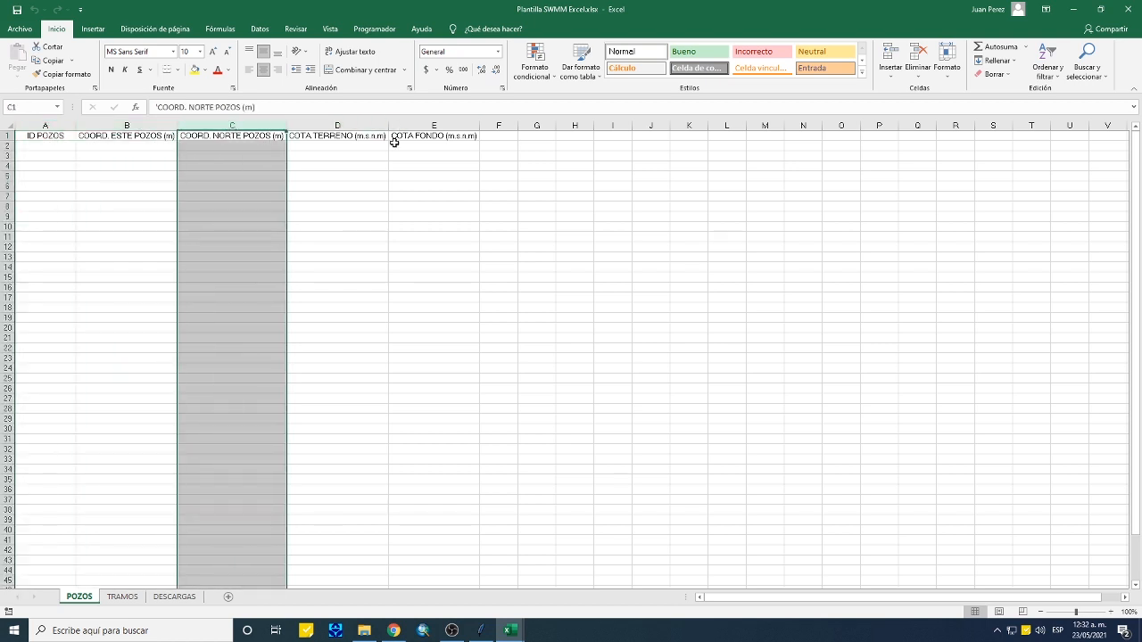
pyautogui.click(125, 597)
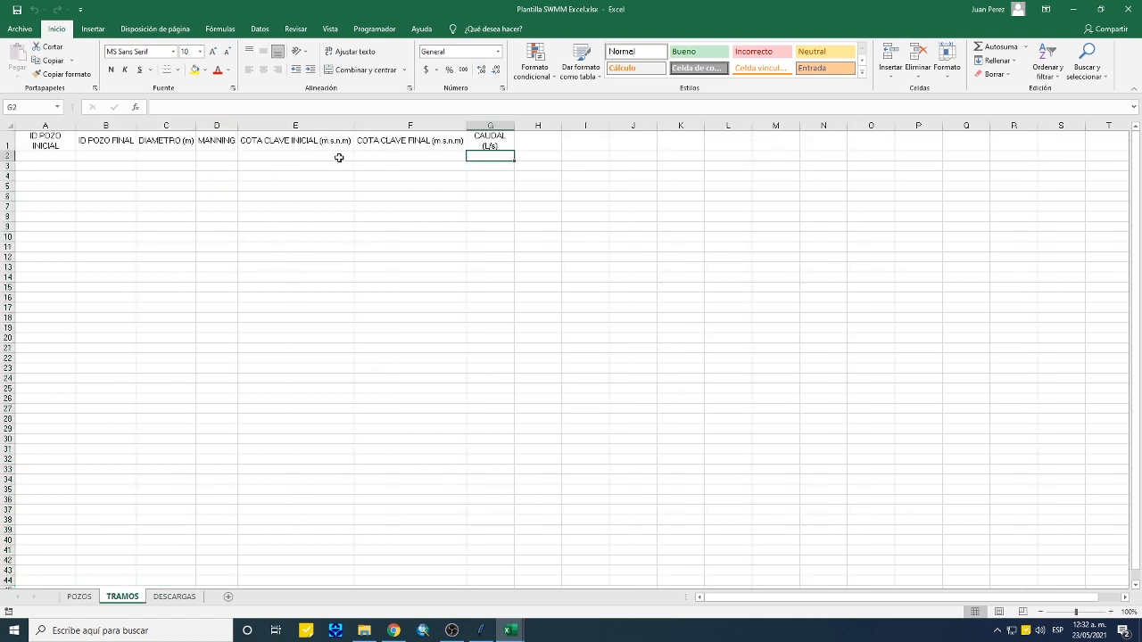
# Switch back to the SWMM-EXCEL model creator, load the column lists in order and check the ID Pozo and ID Descarga options.
pyautogui.click(480, 630)
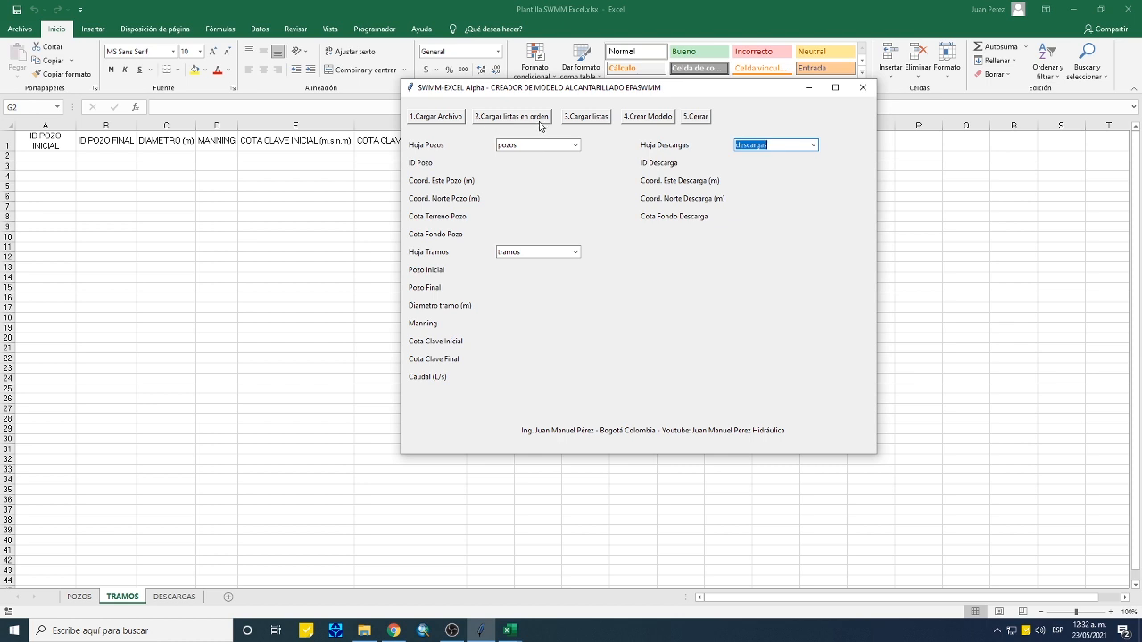
pyautogui.click(539, 125)
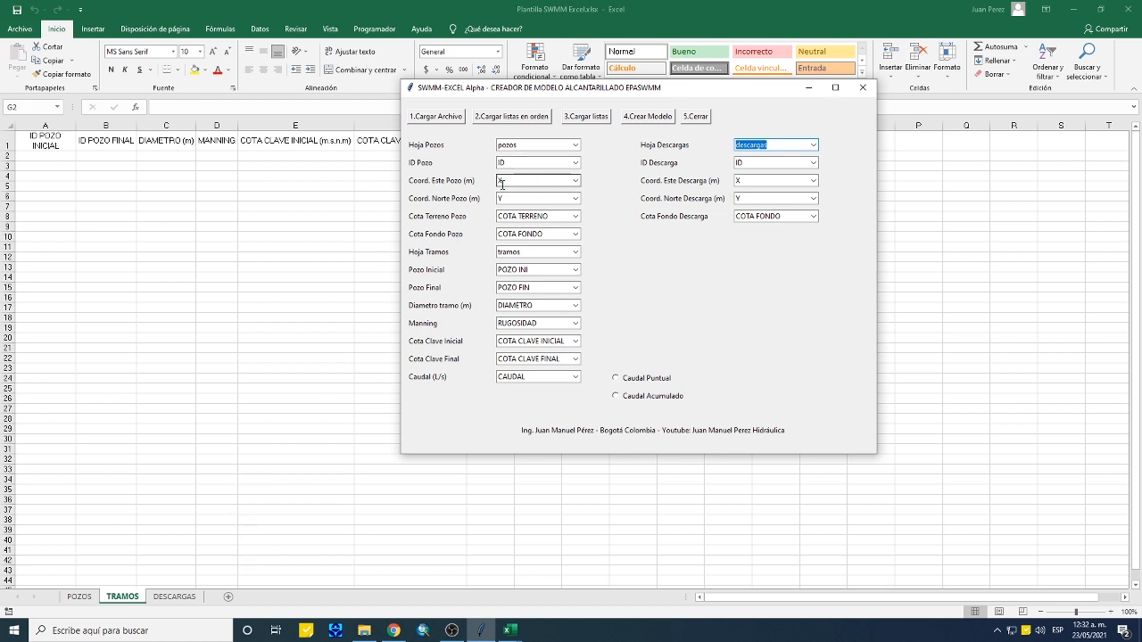
pyautogui.click(575, 163)
pyautogui.click(575, 163)
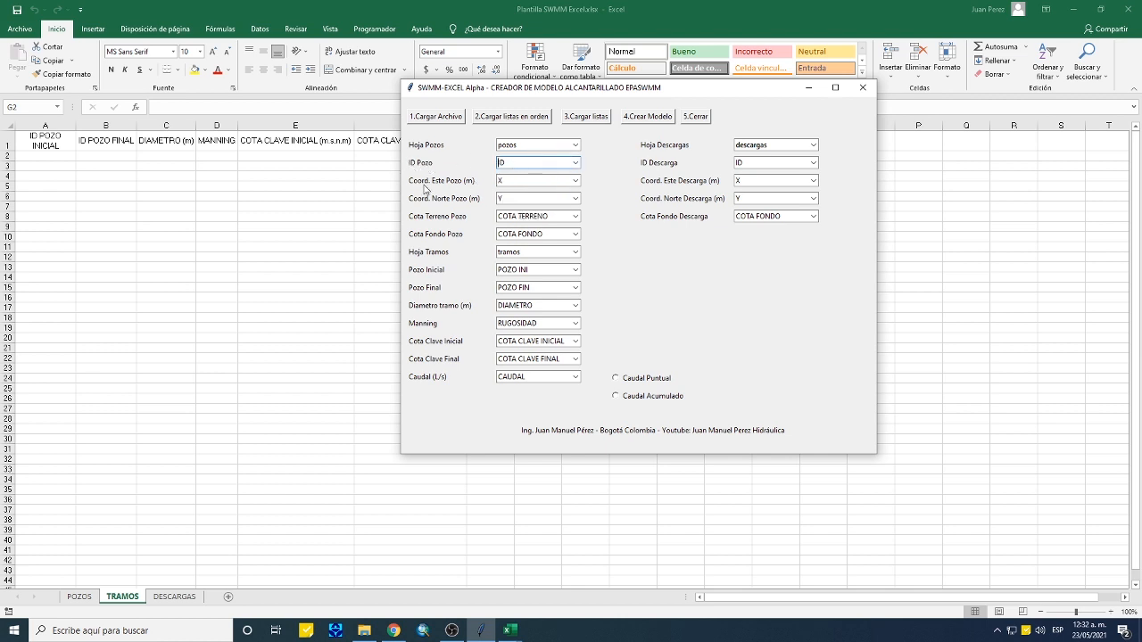
pyautogui.click(576, 163)
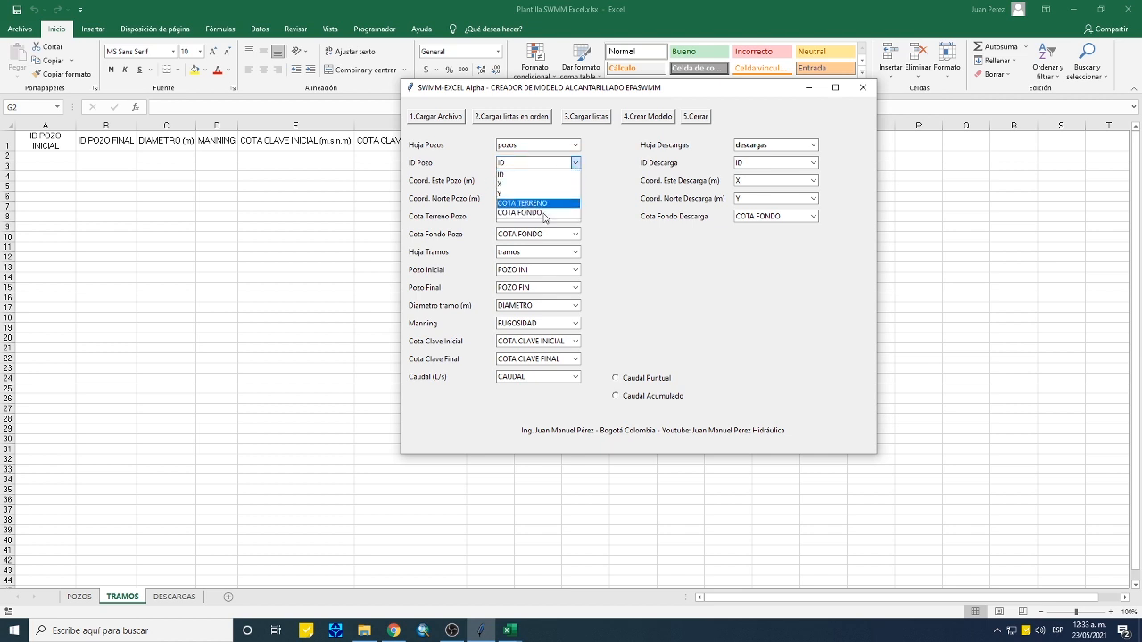
pyautogui.click(576, 164)
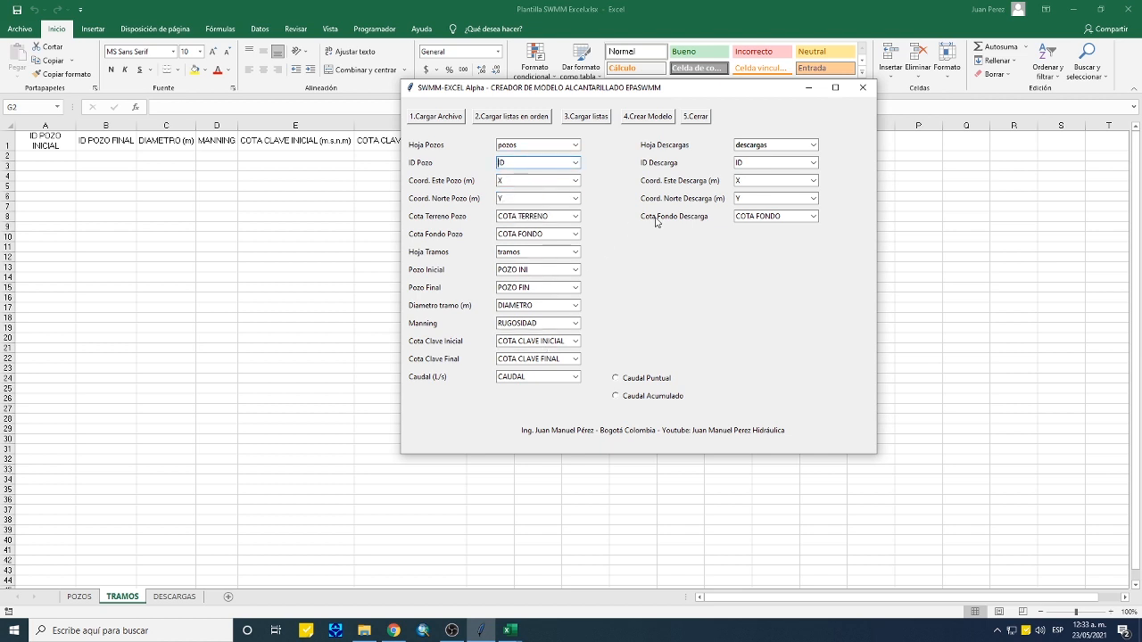
pyautogui.click(813, 163)
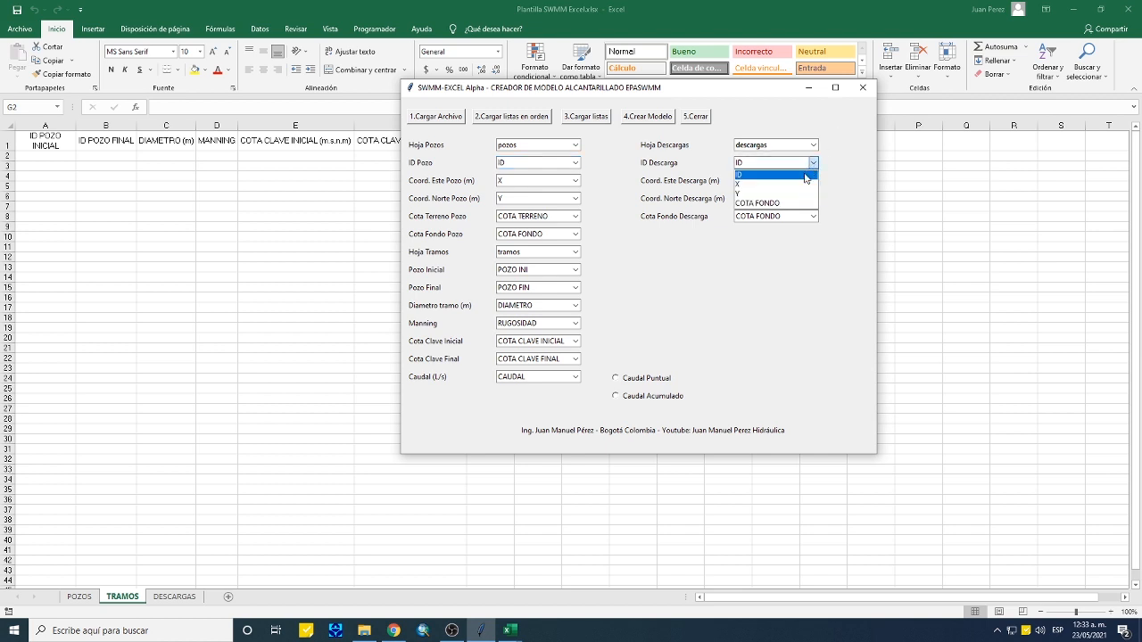
pyautogui.click(804, 176)
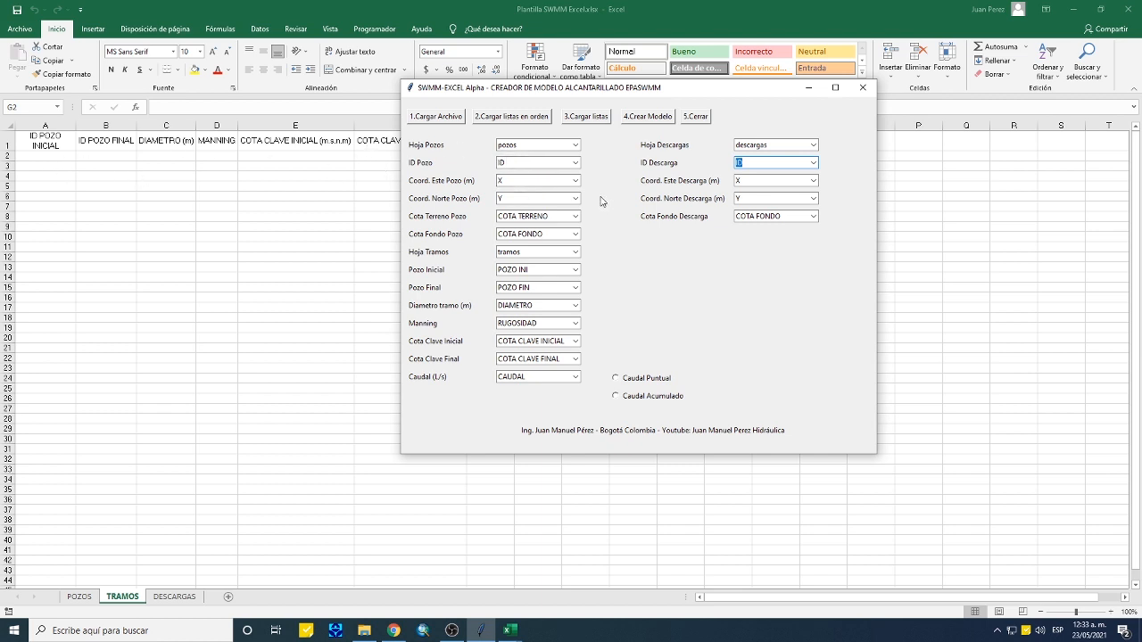
# Try assigning column X to ID Pozo and set the field back to ID.
pyautogui.click(576, 162)
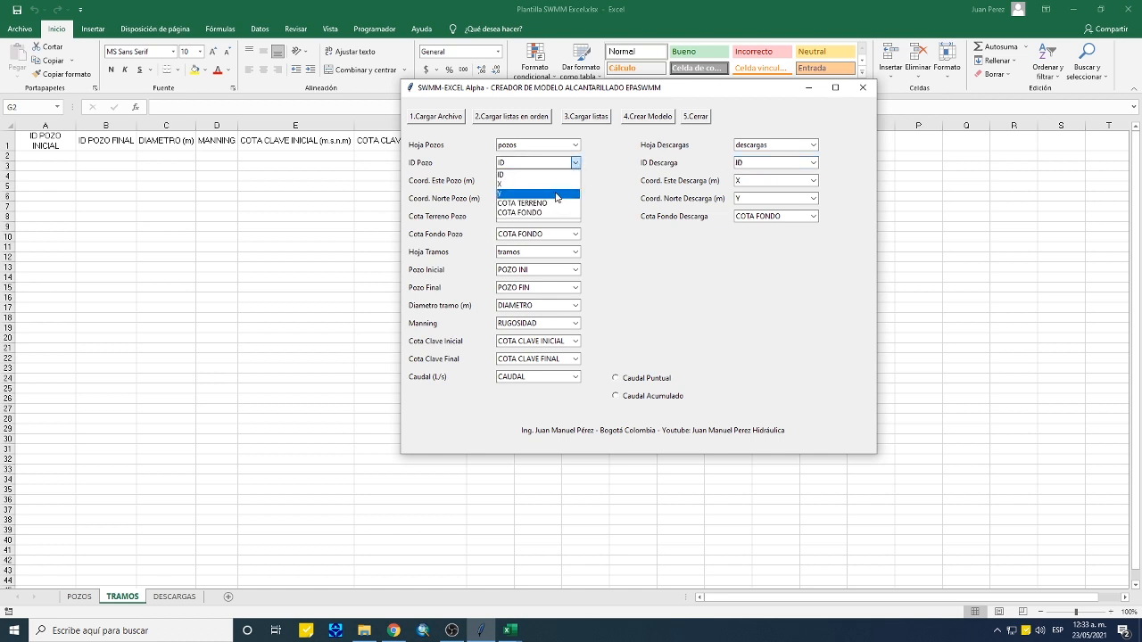
pyautogui.click(535, 195)
pyautogui.click(575, 164)
pyautogui.click(571, 183)
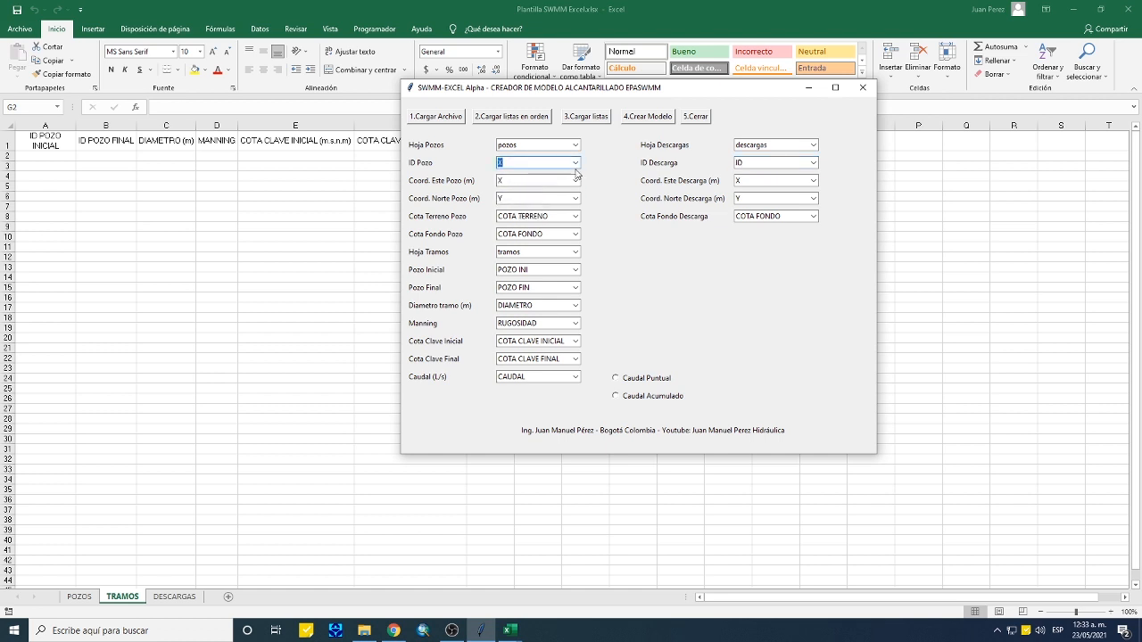
pyautogui.click(576, 163)
pyautogui.click(576, 175)
# Reload the column lists without the automatic ordering and check the column choices for Pozo Final.
pyautogui.click(596, 114)
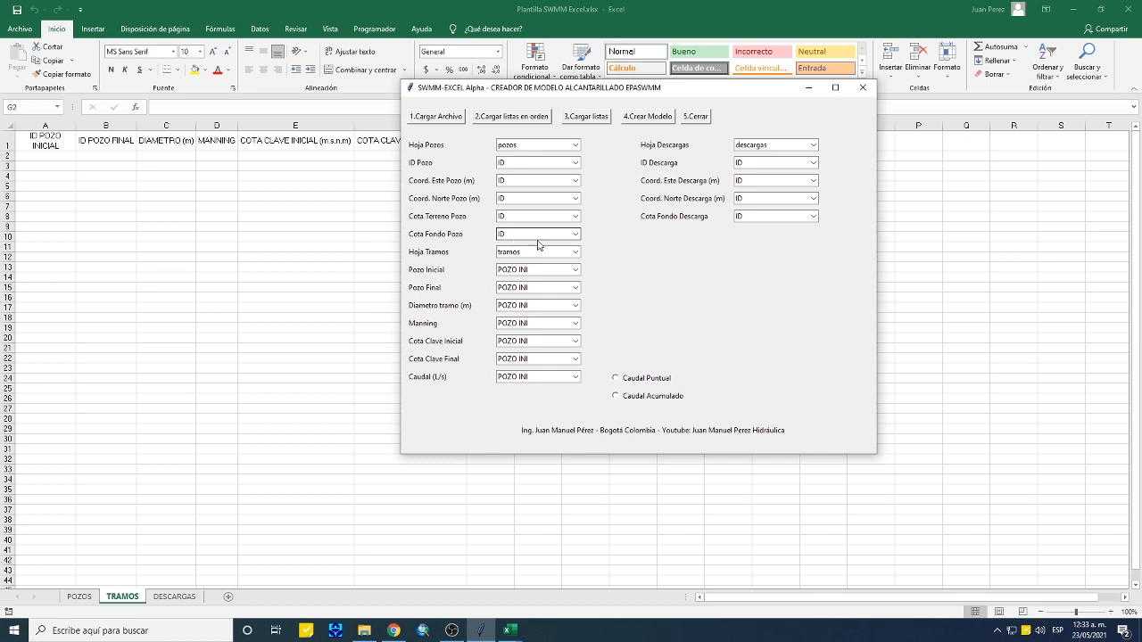
pyautogui.click(577, 289)
pyautogui.click(578, 289)
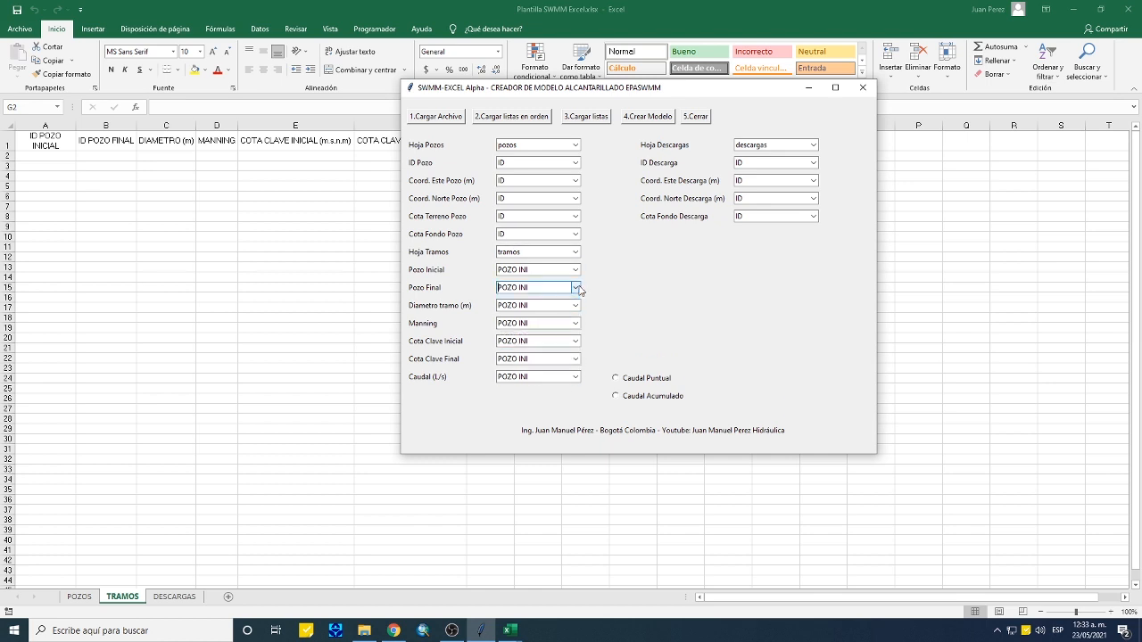
# Bring up the pozos sheet of Ejemplo.xlsx in Excel to check its column headers, and return to the model creator.
pyautogui.click(577, 289)
pyautogui.click(603, 277)
pyautogui.click(510, 630)
pyautogui.click(441, 582)
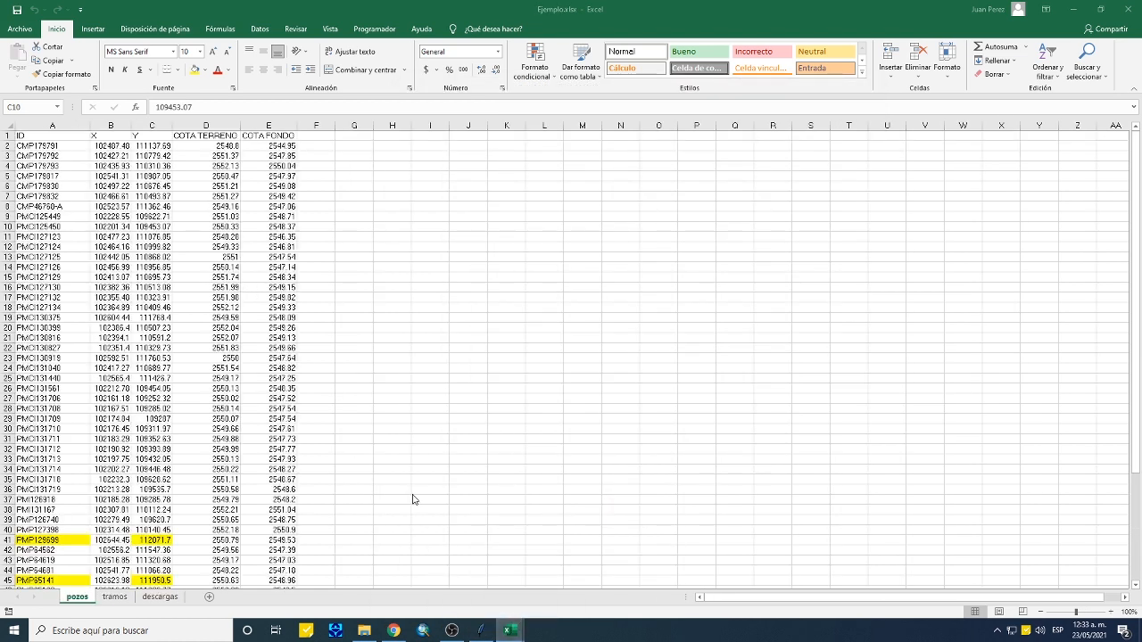
pyautogui.click(480, 630)
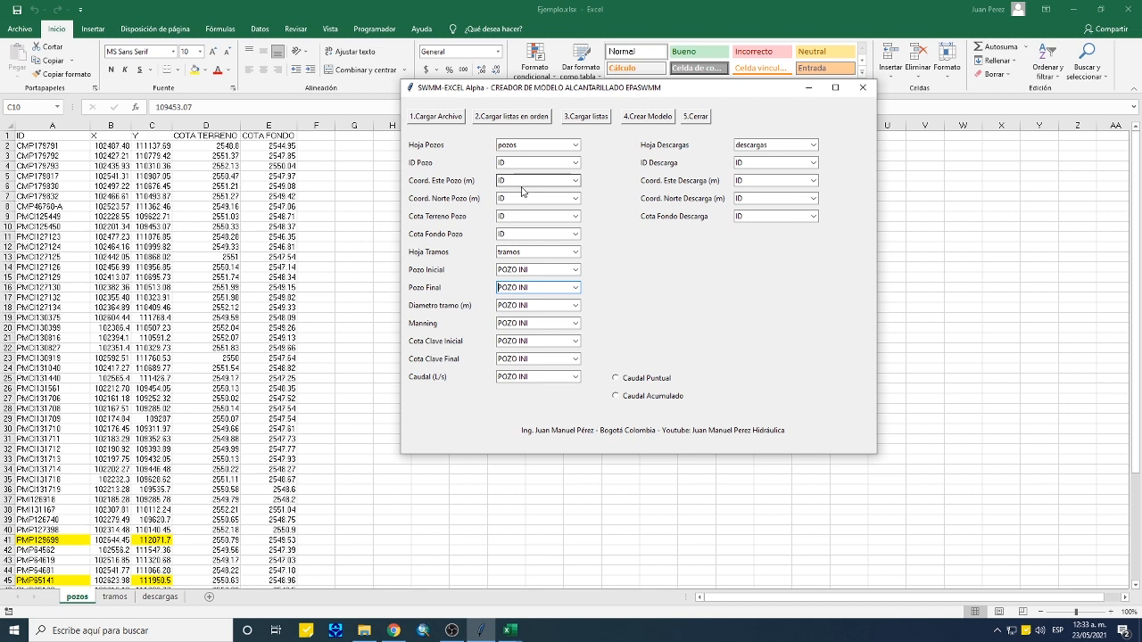
# Assign column X to Coord. Este Pozo and Y to Coord. Norte Pozo, and load all column lists in order.
pyautogui.click(576, 181)
pyautogui.click(513, 202)
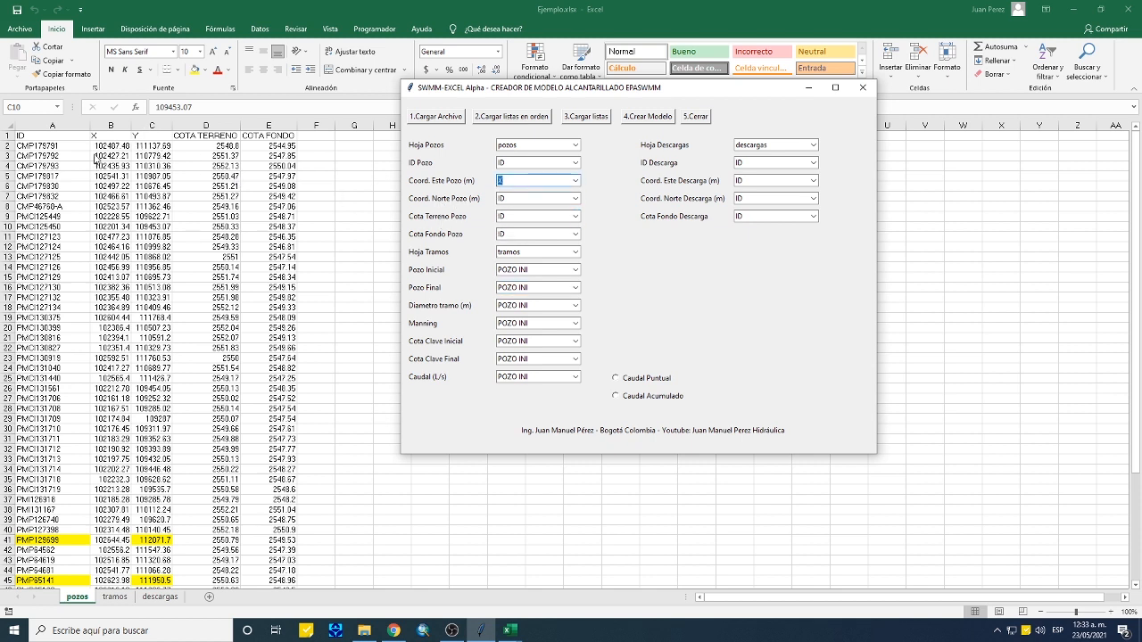
pyautogui.click(576, 199)
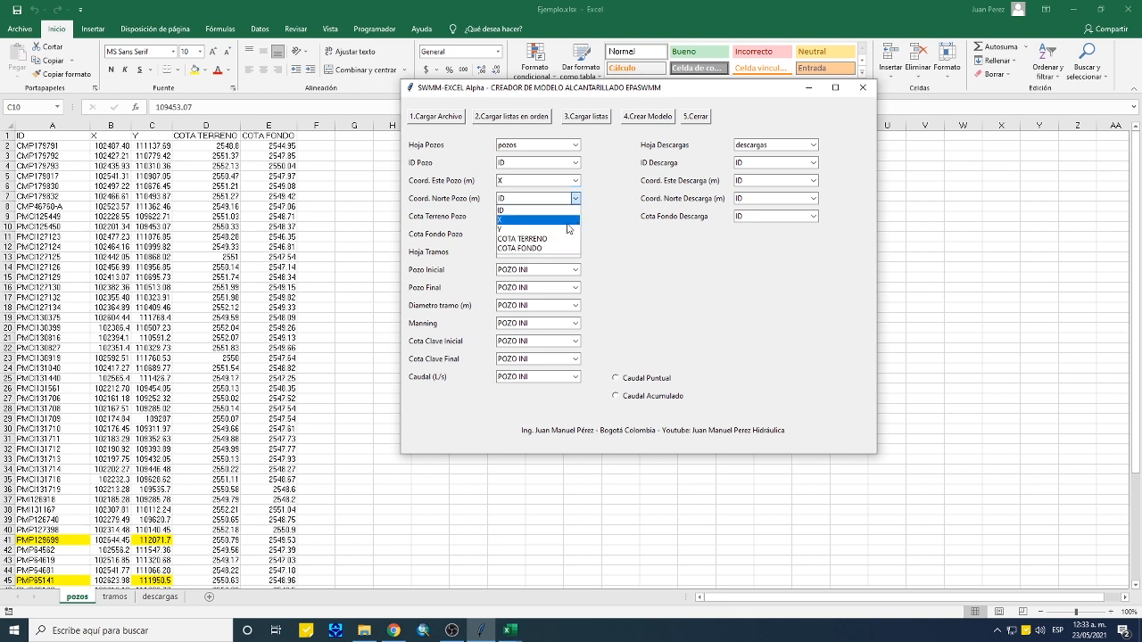
pyautogui.click(536, 226)
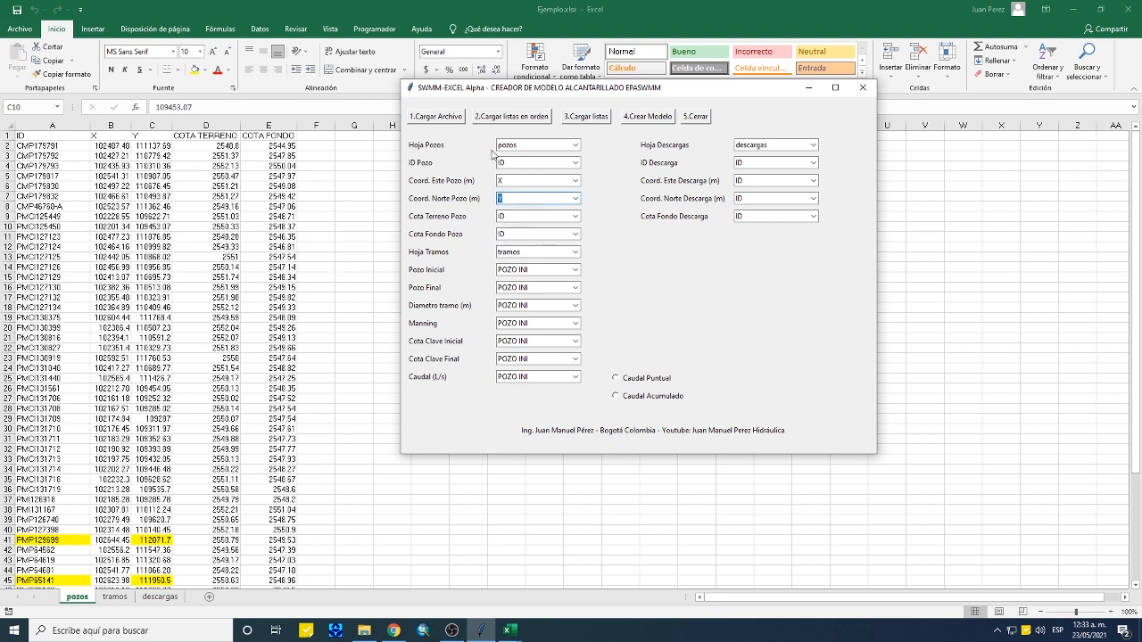
pyautogui.click(514, 119)
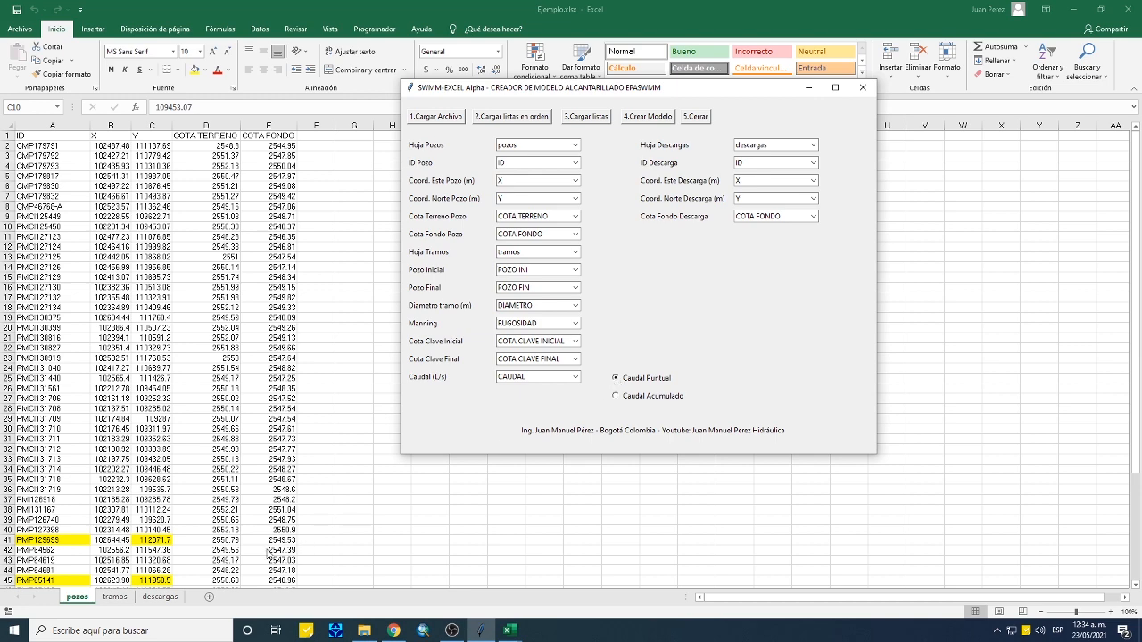
# Examine the pipe data on the tramos sheet in Excel, highlighting rows 3 and 7 from POZO INI to CAUDAL.
pyautogui.click(134, 606)
pyautogui.click(118, 598)
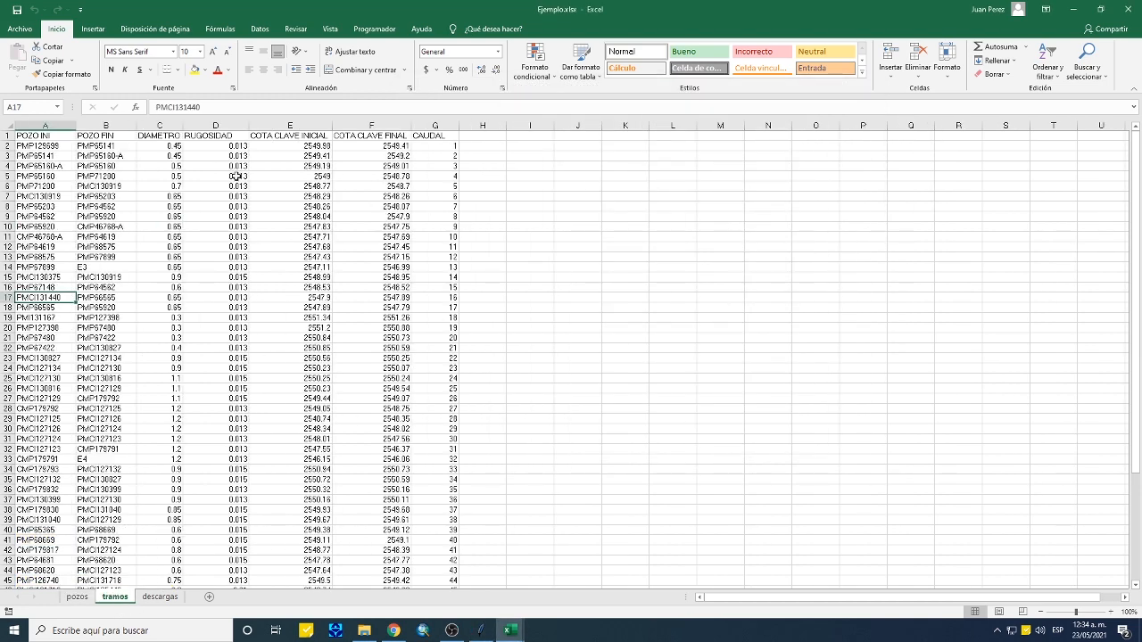
pyautogui.moveTo(40, 156); pyautogui.dragTo(455, 153)
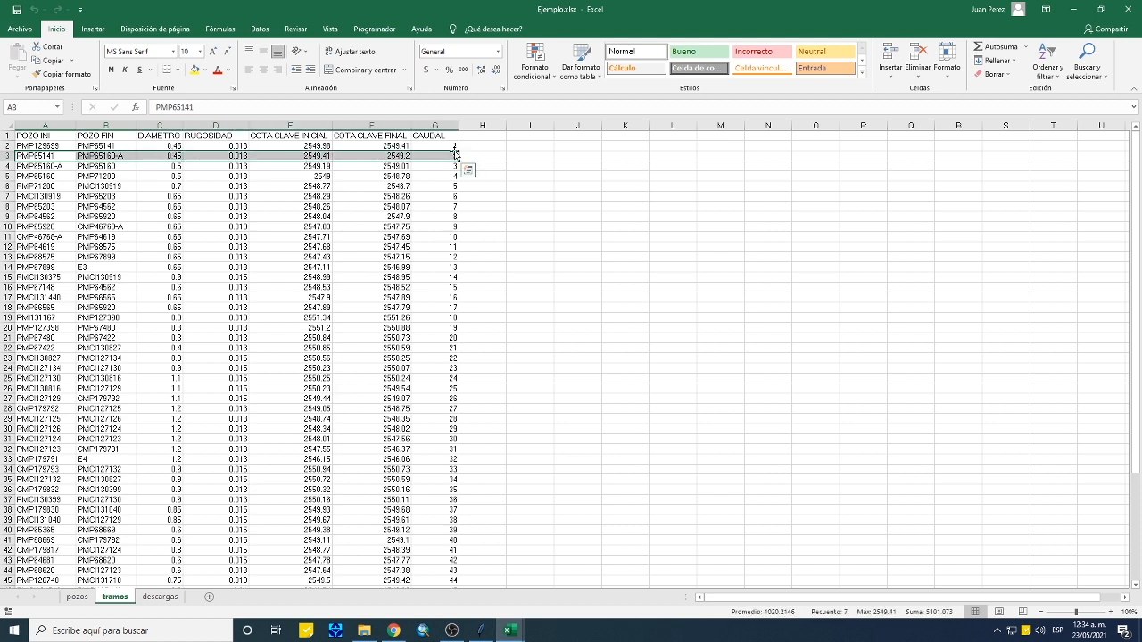
pyautogui.click(434, 155)
pyautogui.moveTo(37, 155); pyautogui.dragTo(131, 155)
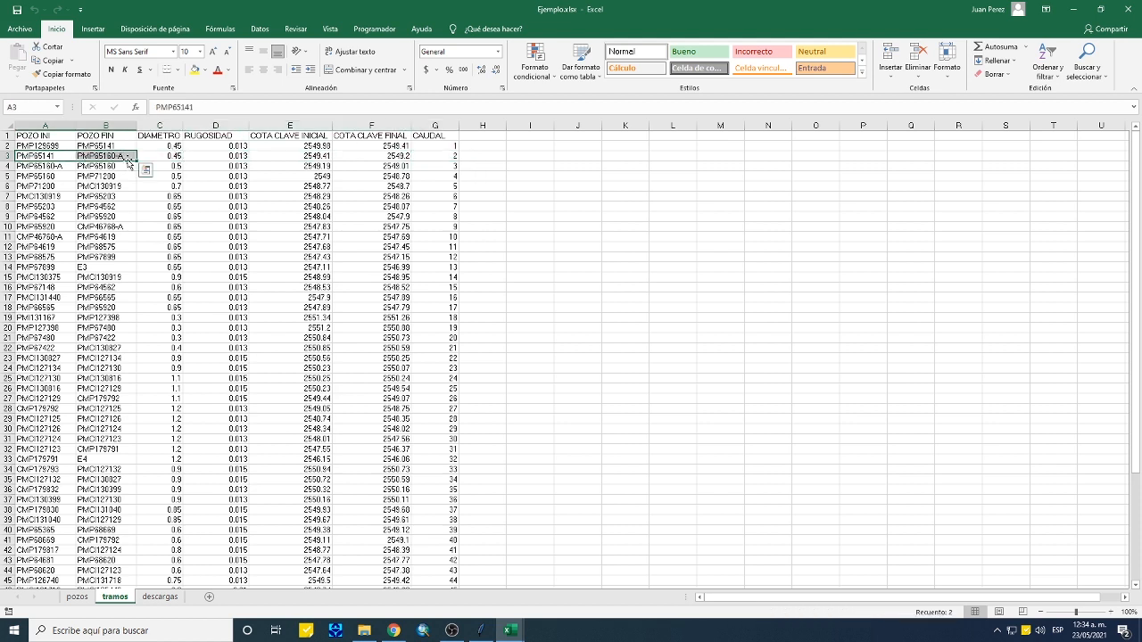
pyautogui.moveTo(35, 196); pyautogui.dragTo(87, 198)
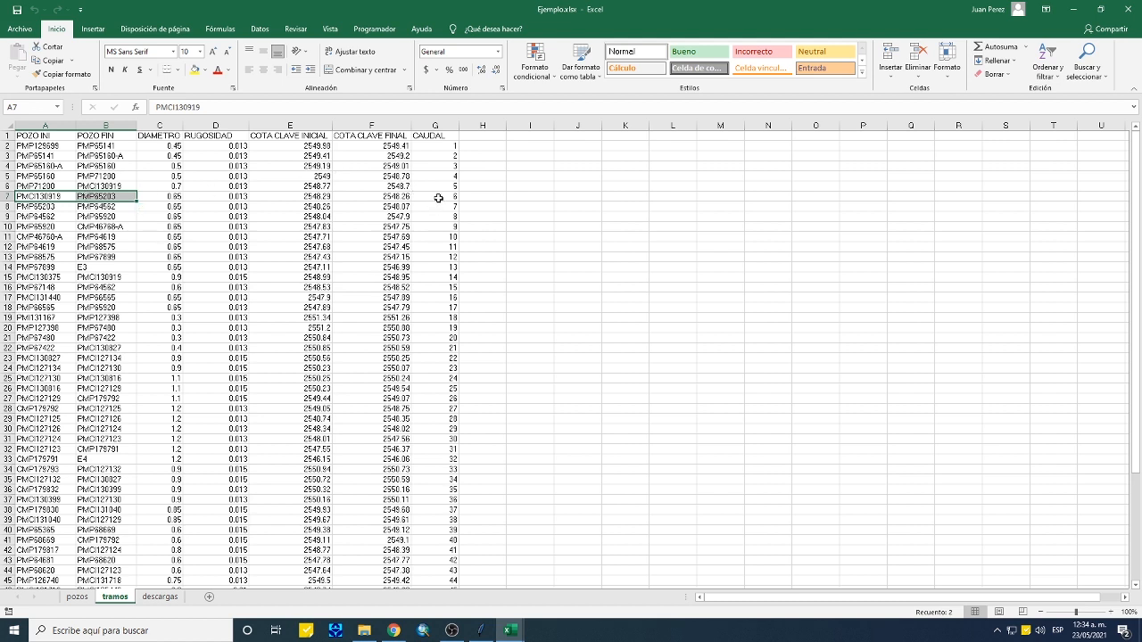
pyautogui.moveTo(438, 198)
pyautogui.mouseDown()
pyautogui.moveTo(54, 196)
pyautogui.moveTo(449, 196)
pyautogui.mouseUp()
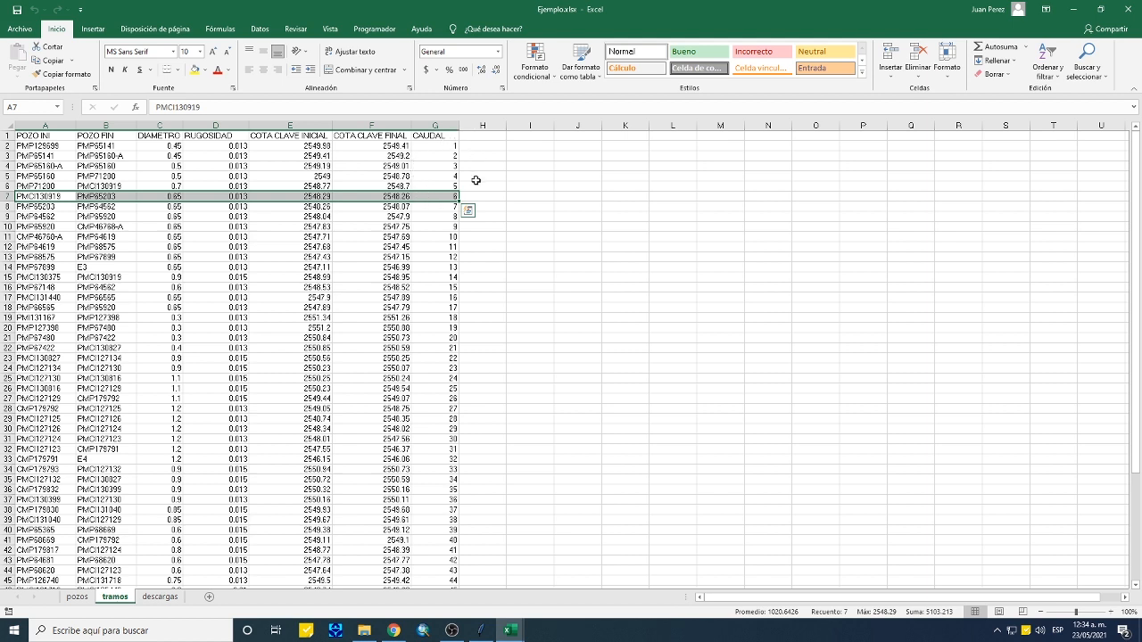
# Switch back to the SWMM-EXCEL model creator, choose Caudal Acumulado as the flow type and create the model.
pyautogui.click(482, 633)
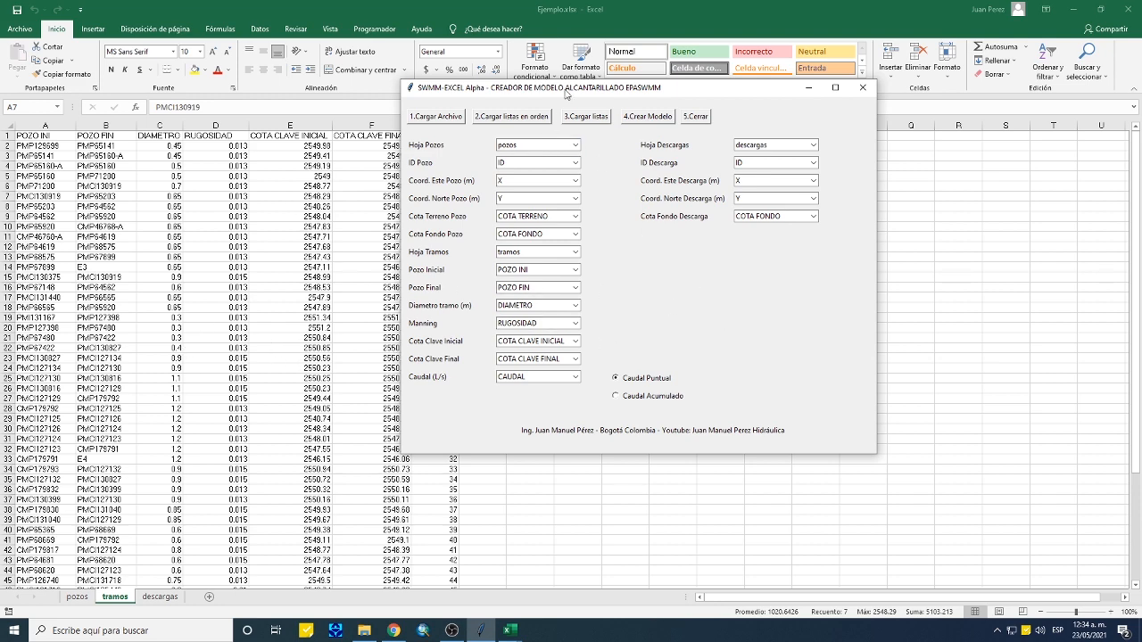
pyautogui.moveTo(564, 89); pyautogui.dragTo(666, 73)
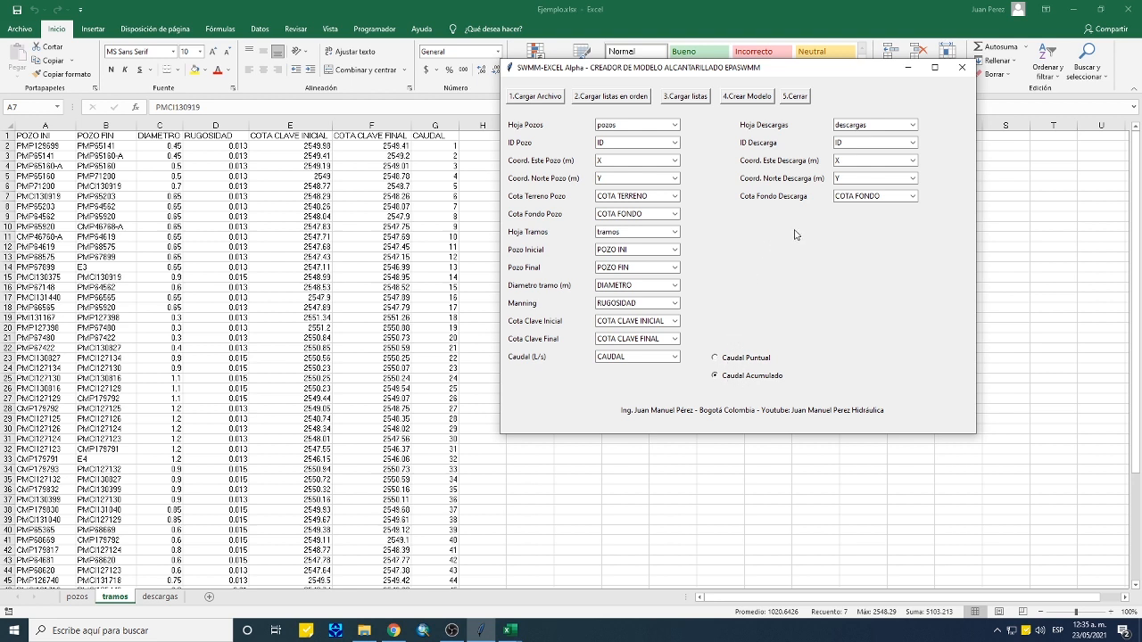
pyautogui.click(763, 103)
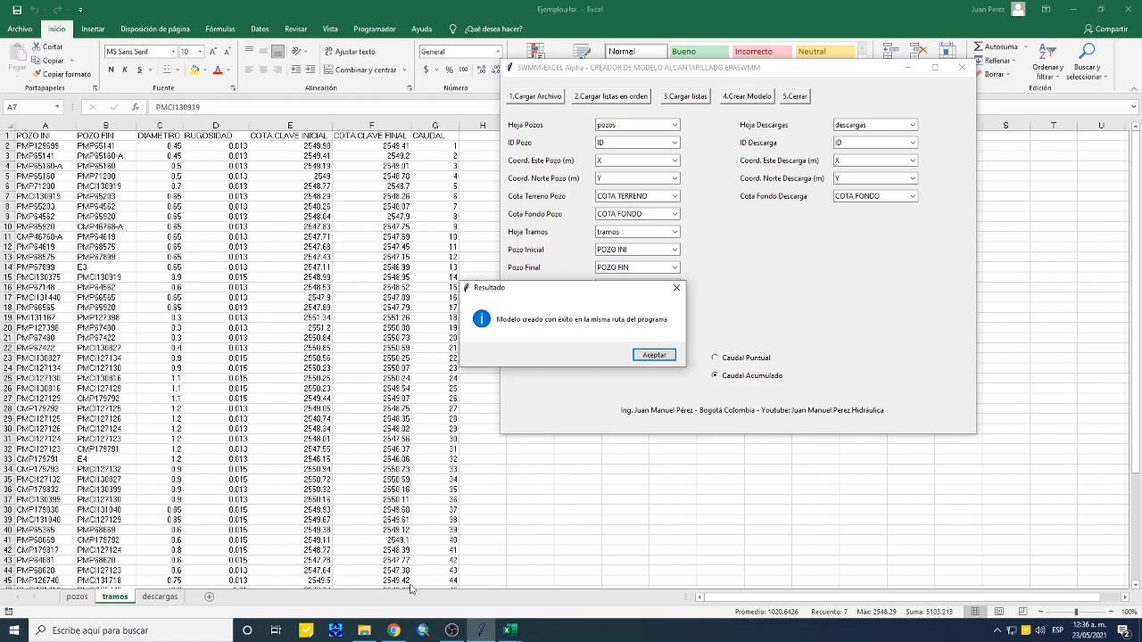
# Check the program folder in File Explorer for the generated model file, dismiss the result message and close the model creator.
pyautogui.click(364, 630)
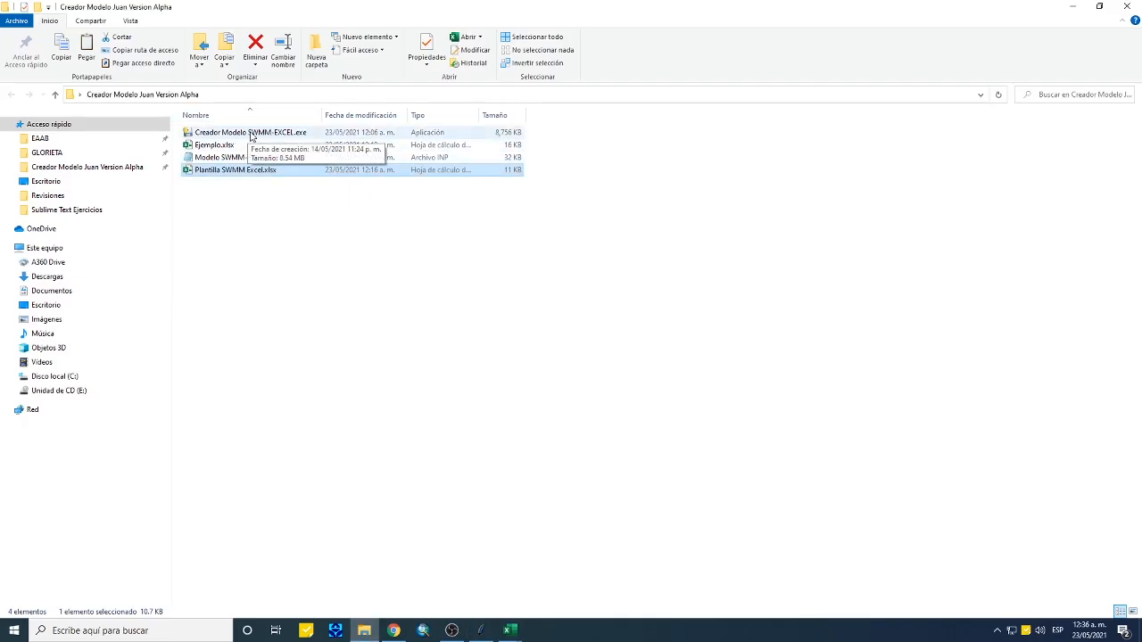
pyautogui.doubleClick(267, 134)
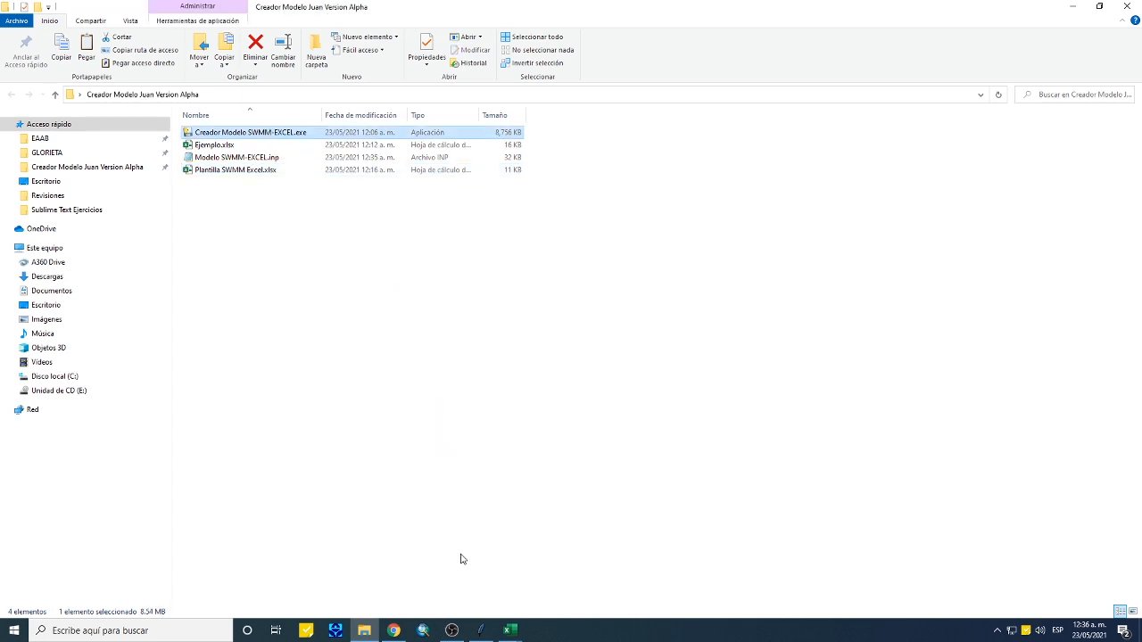
pyautogui.click(477, 630)
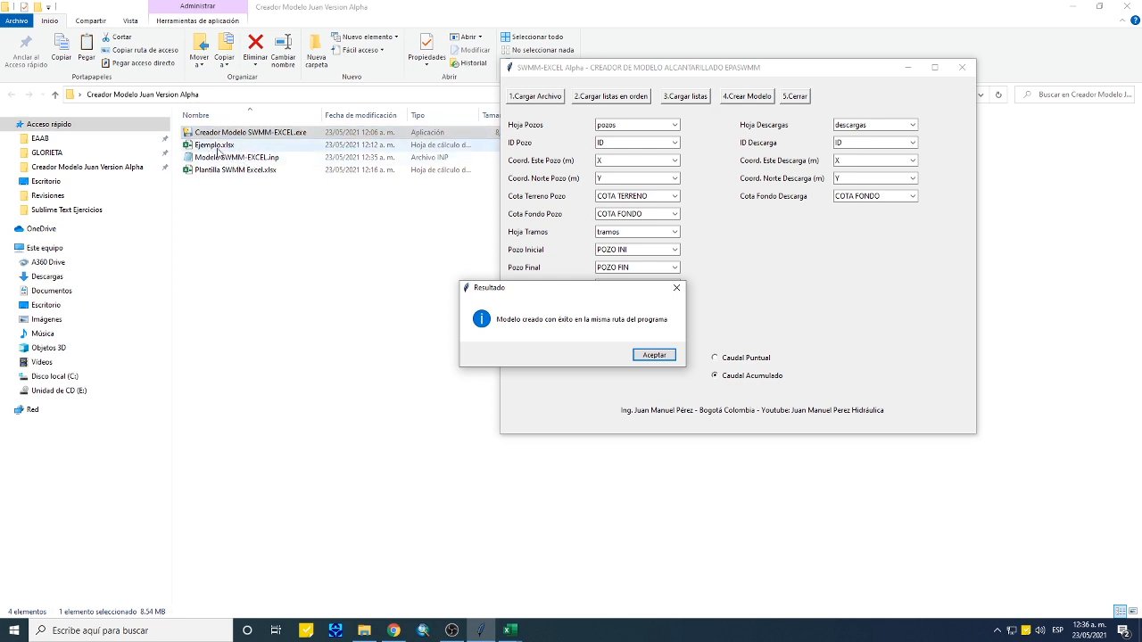
pyautogui.click(661, 356)
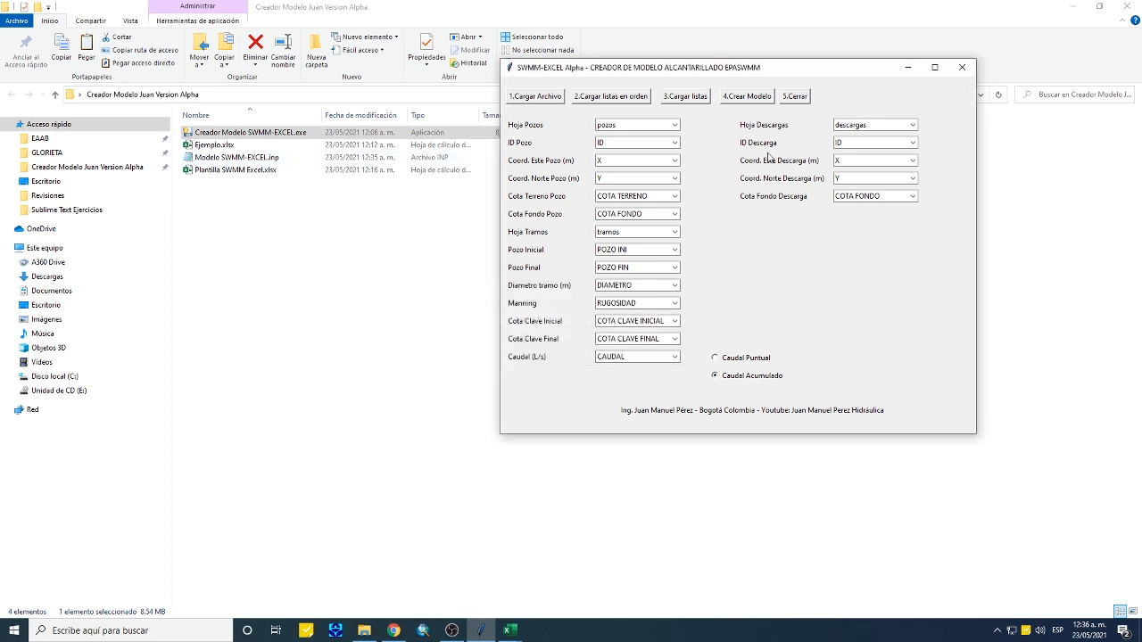
pyautogui.click(795, 98)
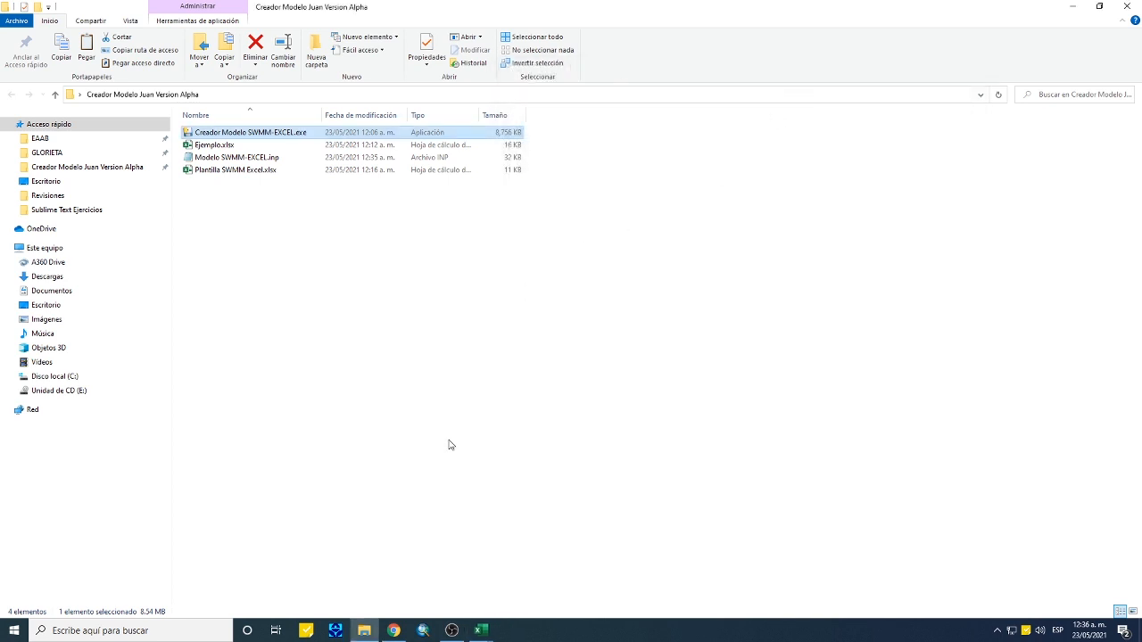
# Launch SWMM 5.1, load Modelo SWMM-EXCEL.inp from the program folder into it and maximize the window.
pyautogui.click(248, 158)
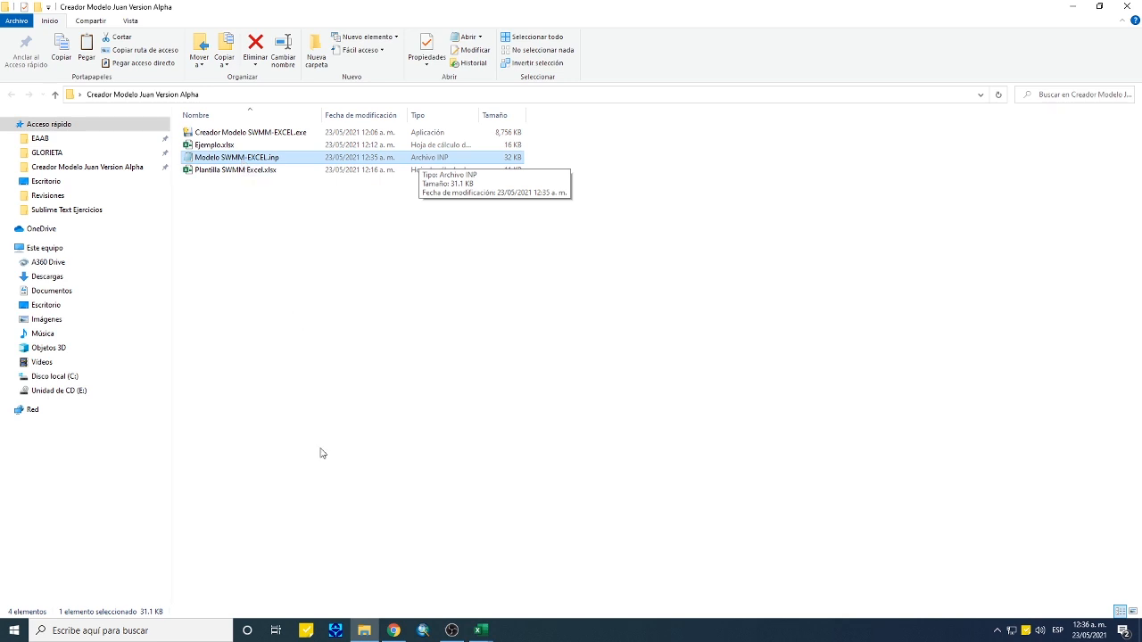
pyautogui.click(334, 631)
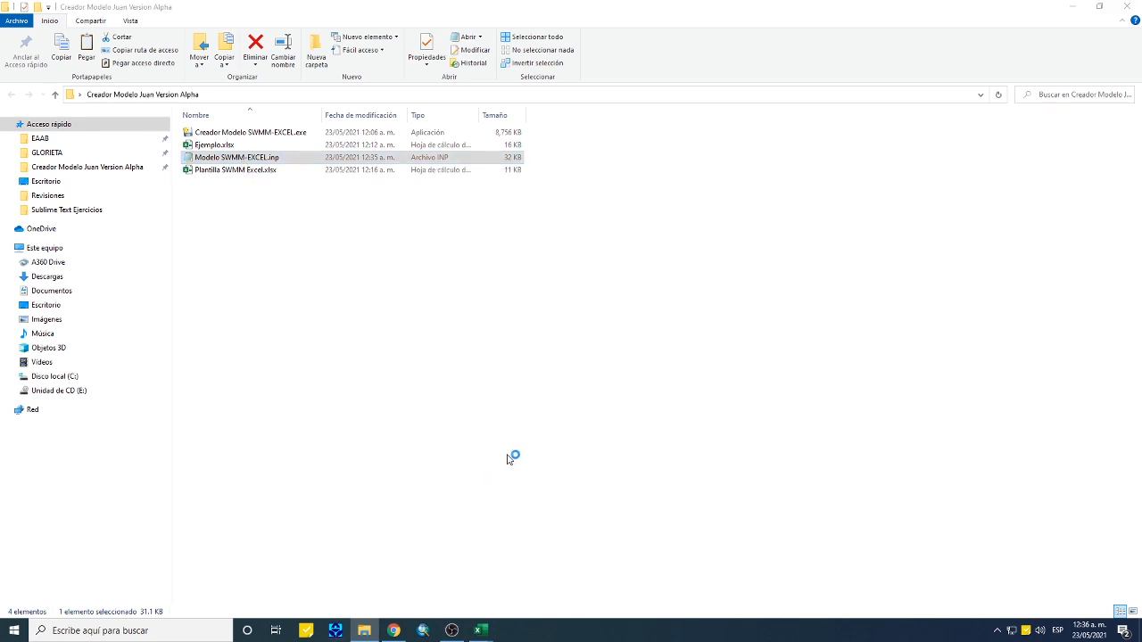
pyautogui.moveTo(611, 16); pyautogui.dragTo(1014, 67)
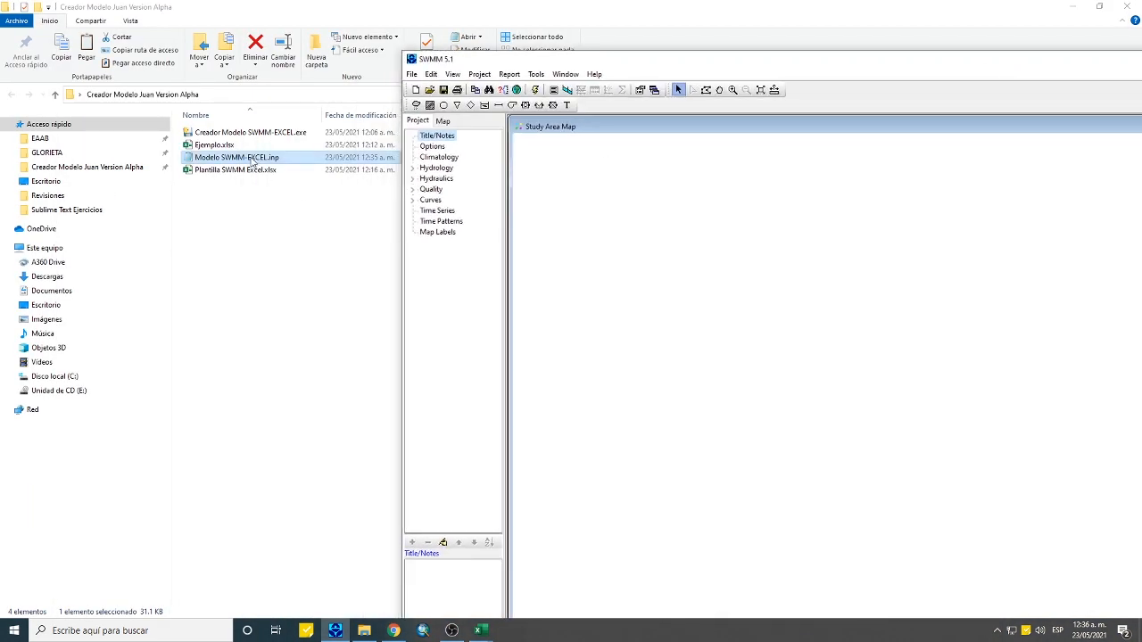
pyautogui.moveTo(255, 159); pyautogui.dragTo(634, 221)
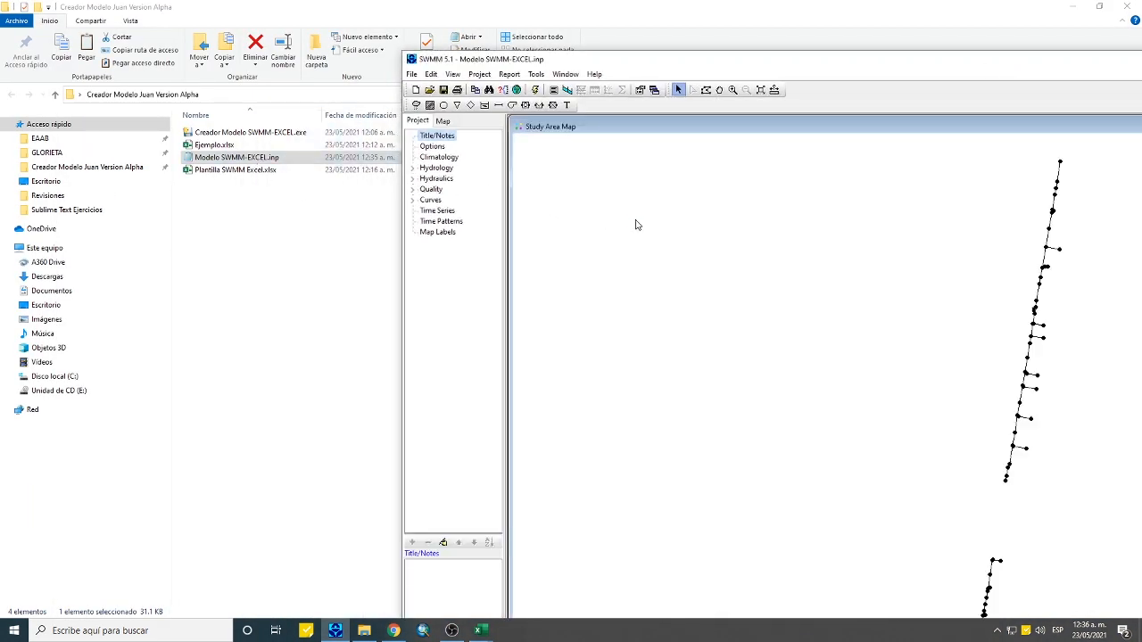
pyautogui.doubleClick(729, 68)
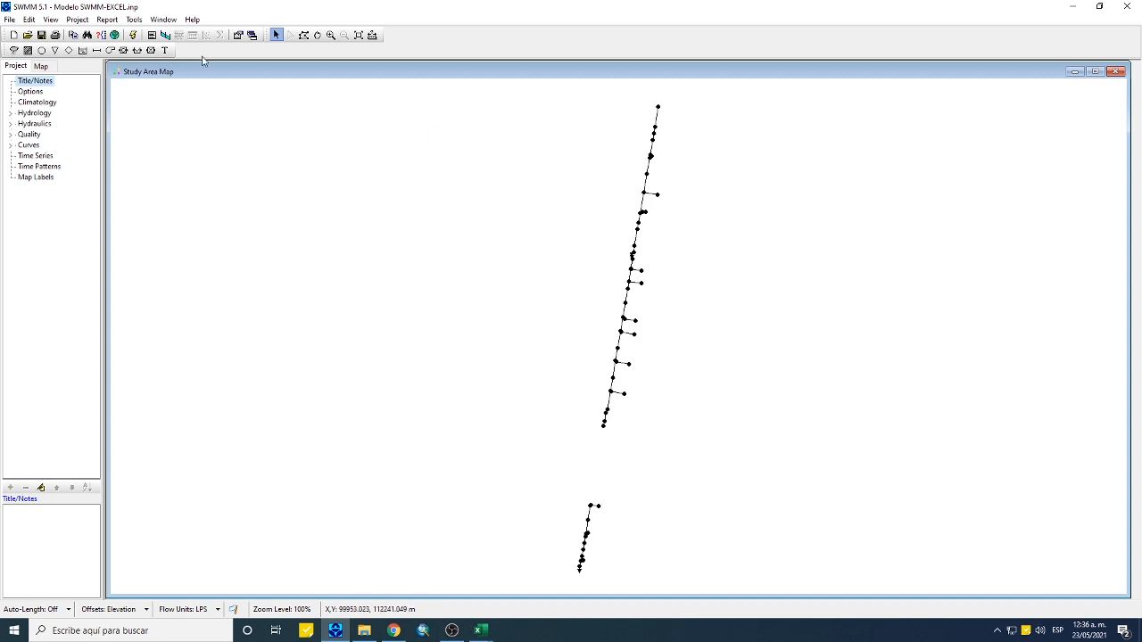
# Dismiss the profile plot selection and run the simulation of the loaded sewer model.
pyautogui.click(165, 35)
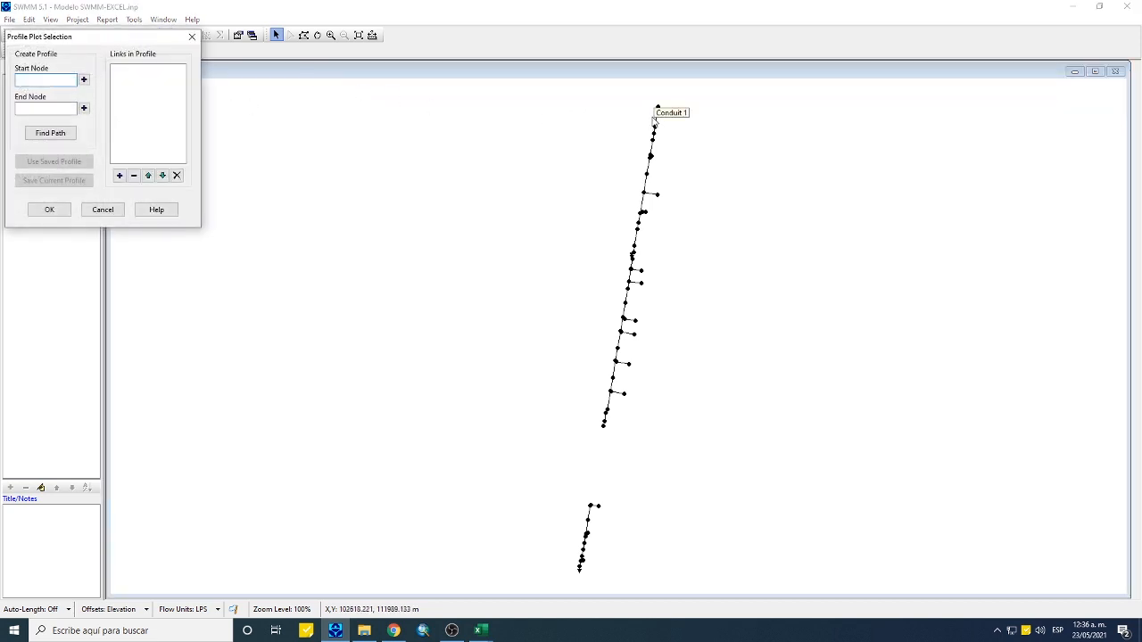
pyautogui.click(191, 36)
pyautogui.click(132, 35)
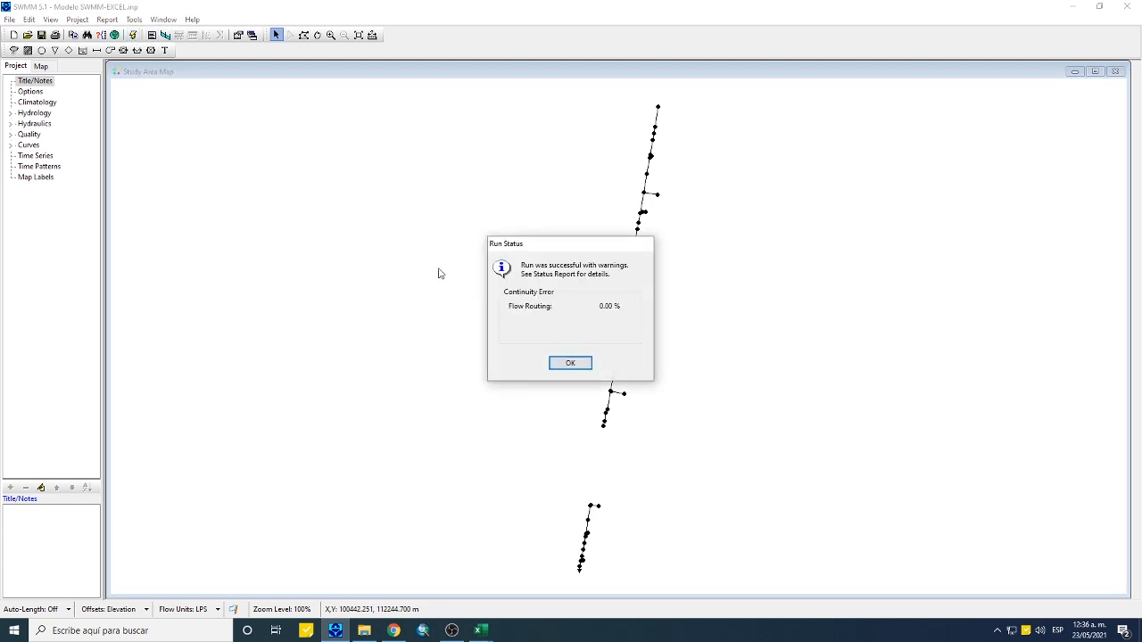
pyautogui.click(571, 363)
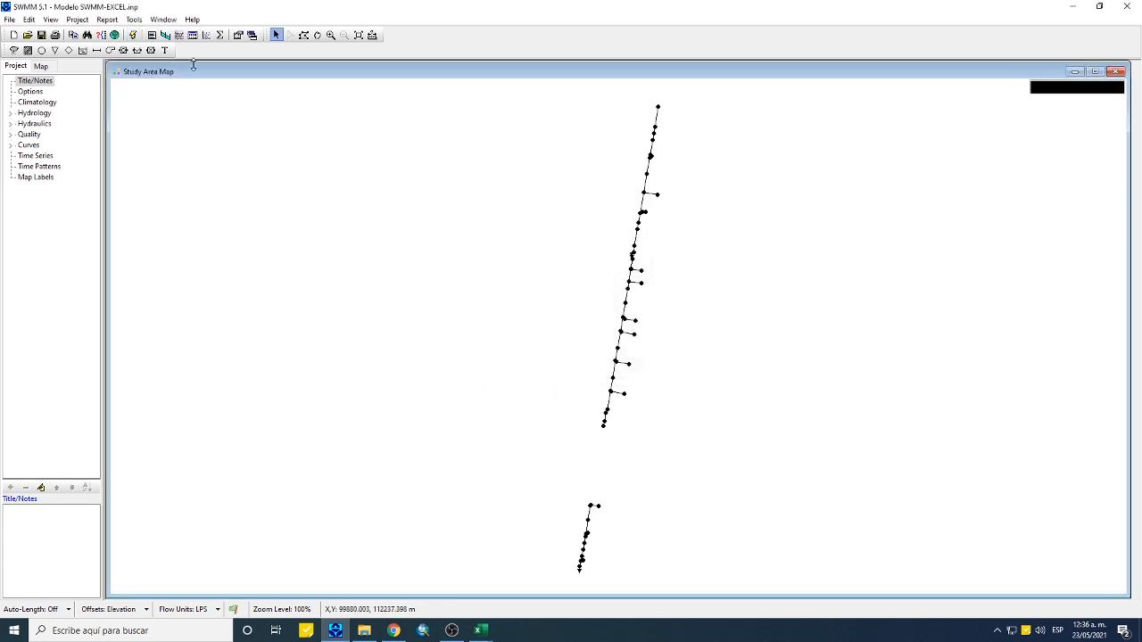
# Plot the water elevation profile from start node PMP129699 to end node PMP64562.
pyautogui.click(165, 35)
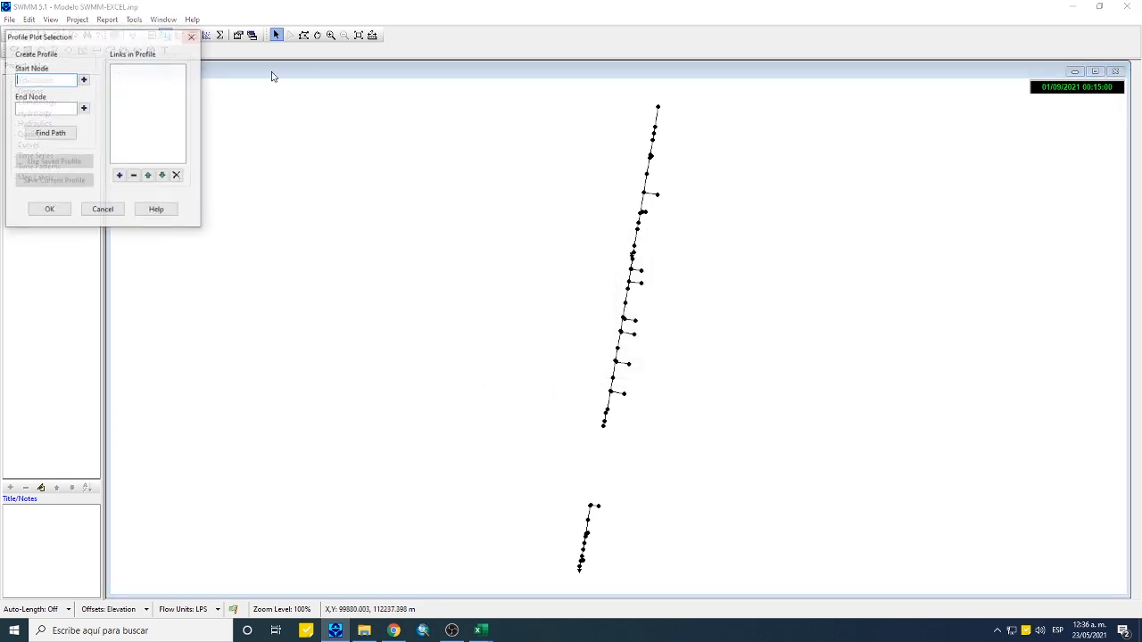
pyautogui.click(658, 107)
pyautogui.click(84, 80)
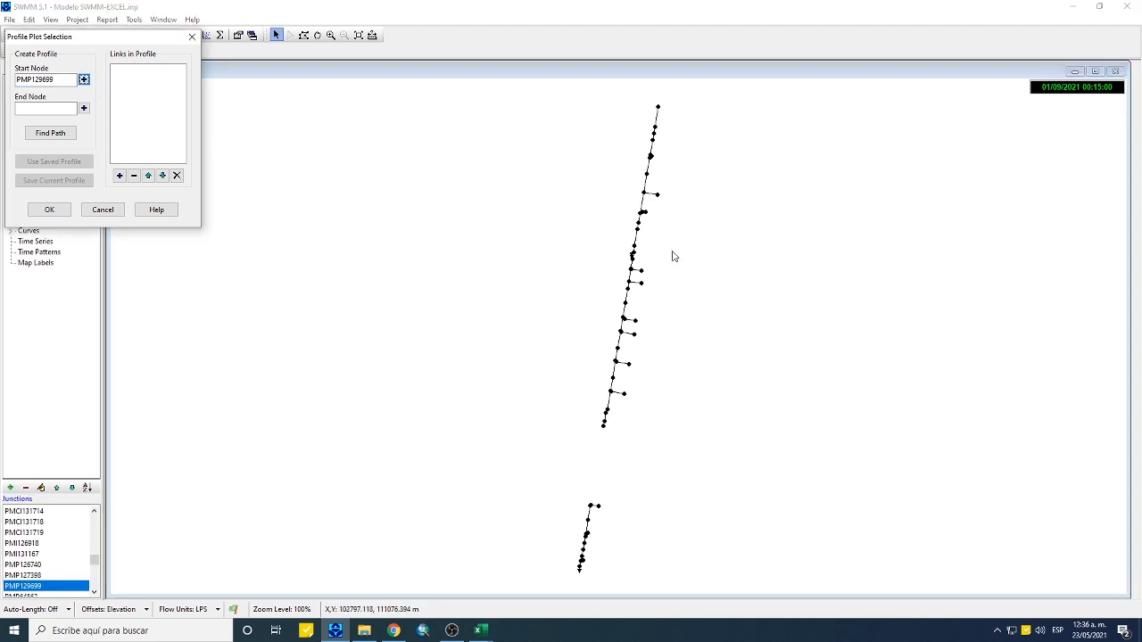
pyautogui.click(658, 191)
pyautogui.click(83, 108)
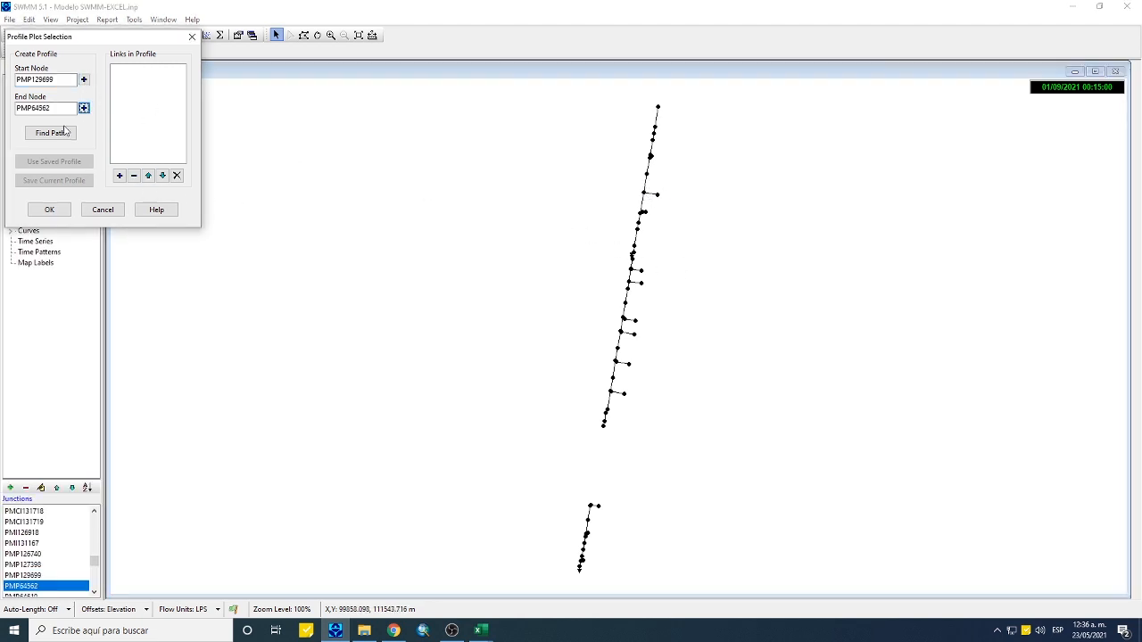
pyautogui.click(50, 132)
pyautogui.click(49, 209)
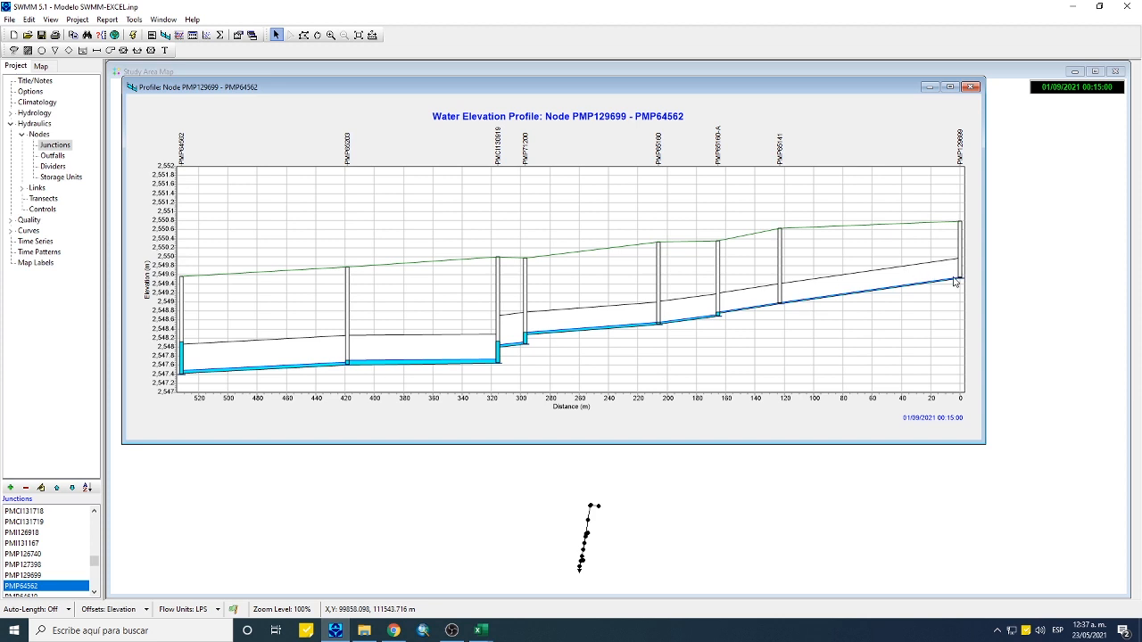
# Close the water elevation profile and exit SWMM without saving the simulation results.
pyautogui.click(971, 87)
pyautogui.click(1127, 7)
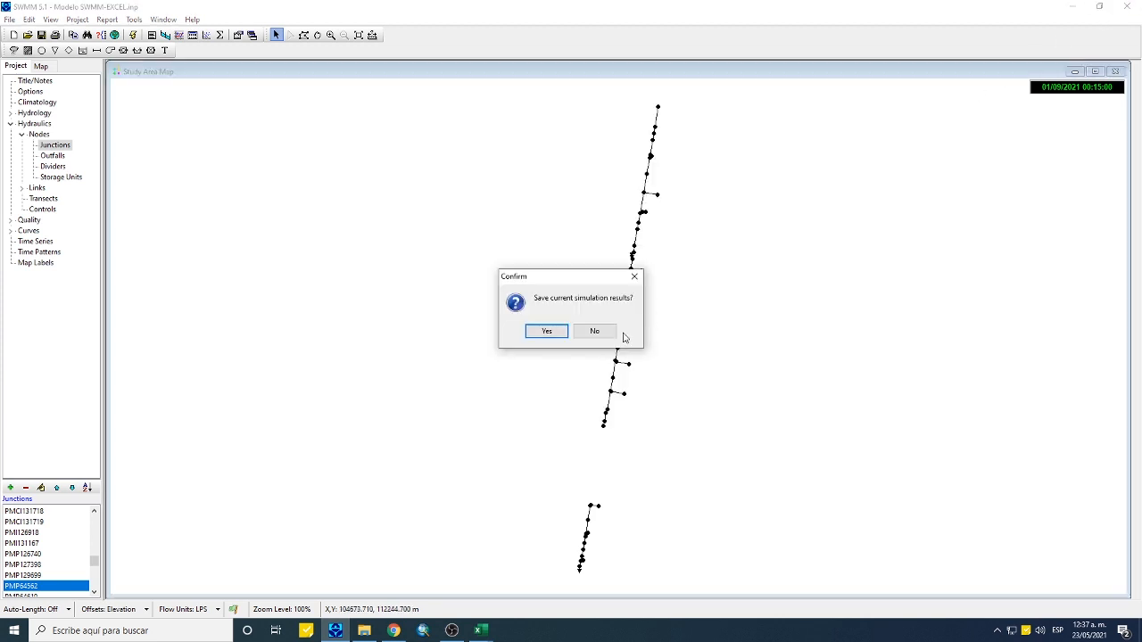
pyautogui.click(595, 331)
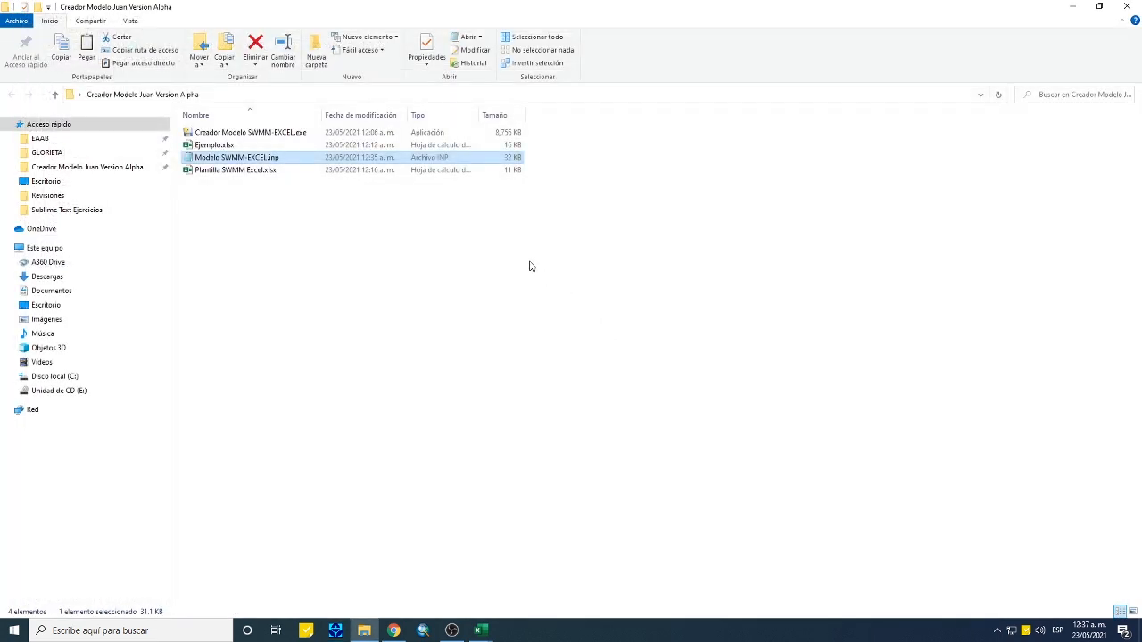
# Try to relaunch Creador Modelo SWMM-EXCEL.exe from the program folder.
pyautogui.doubleClick(300, 135)
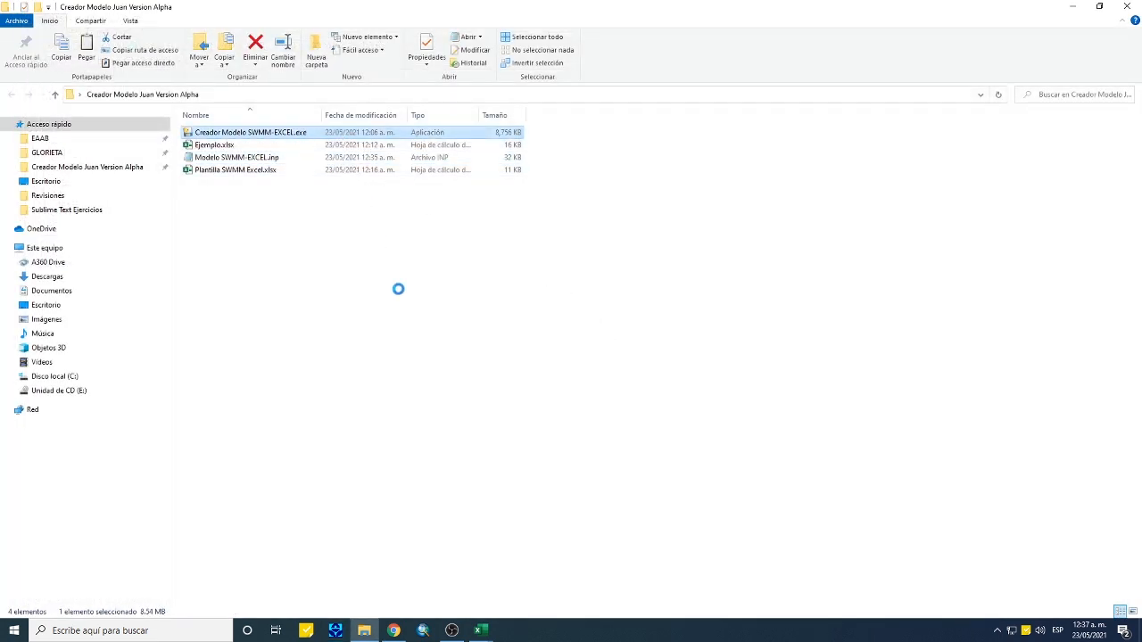
pyautogui.click(422, 334)
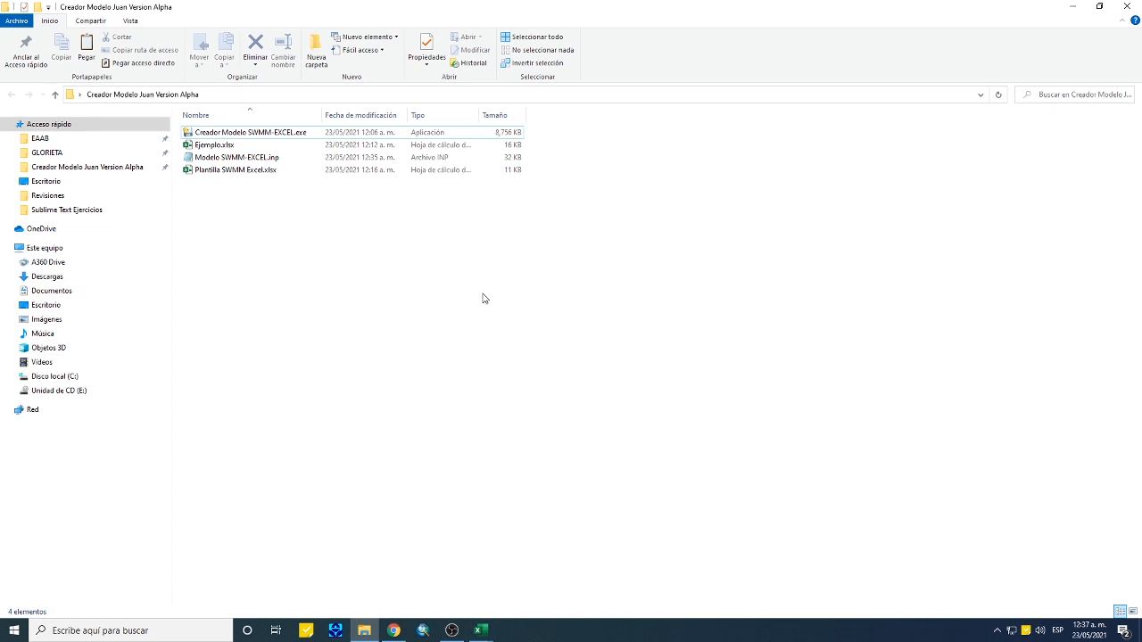
pyautogui.doubleClick(305, 136)
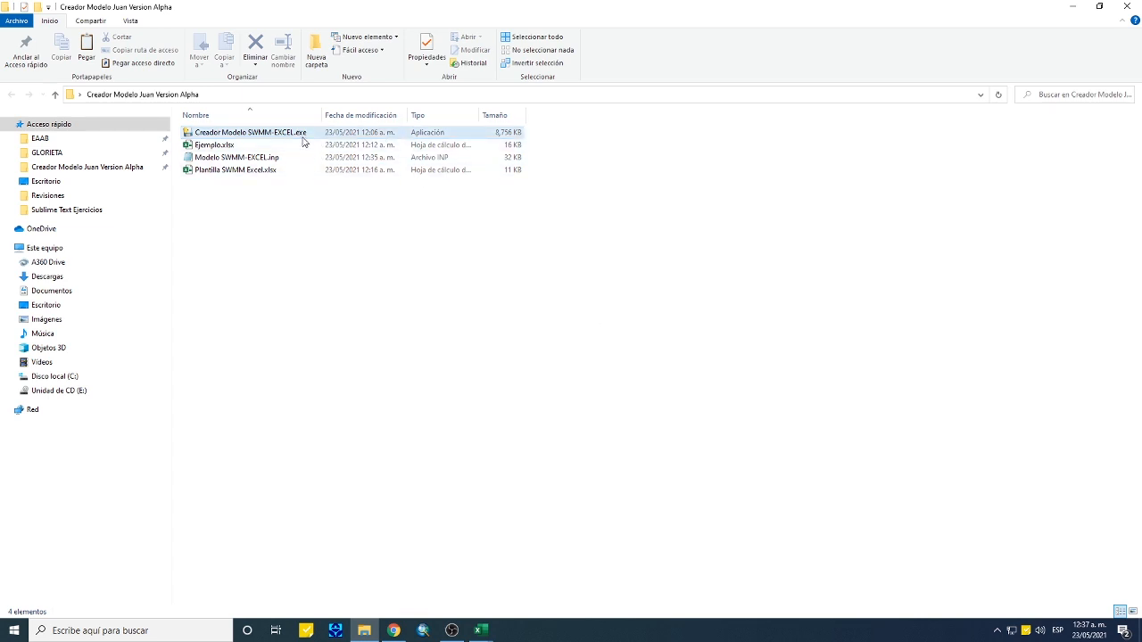
pyautogui.click(412, 228)
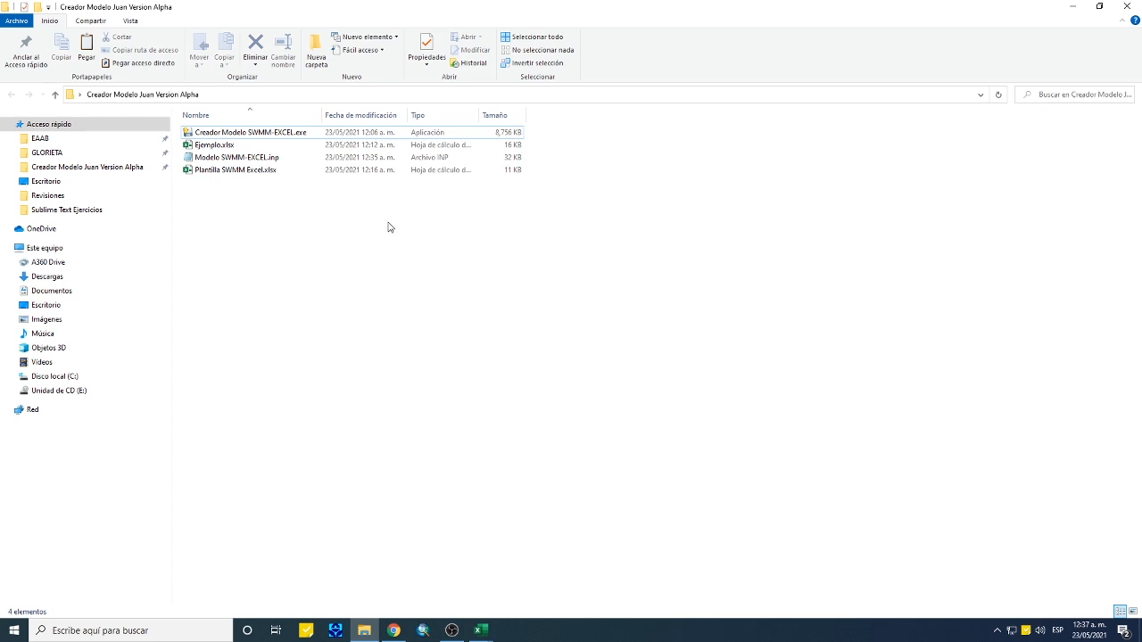